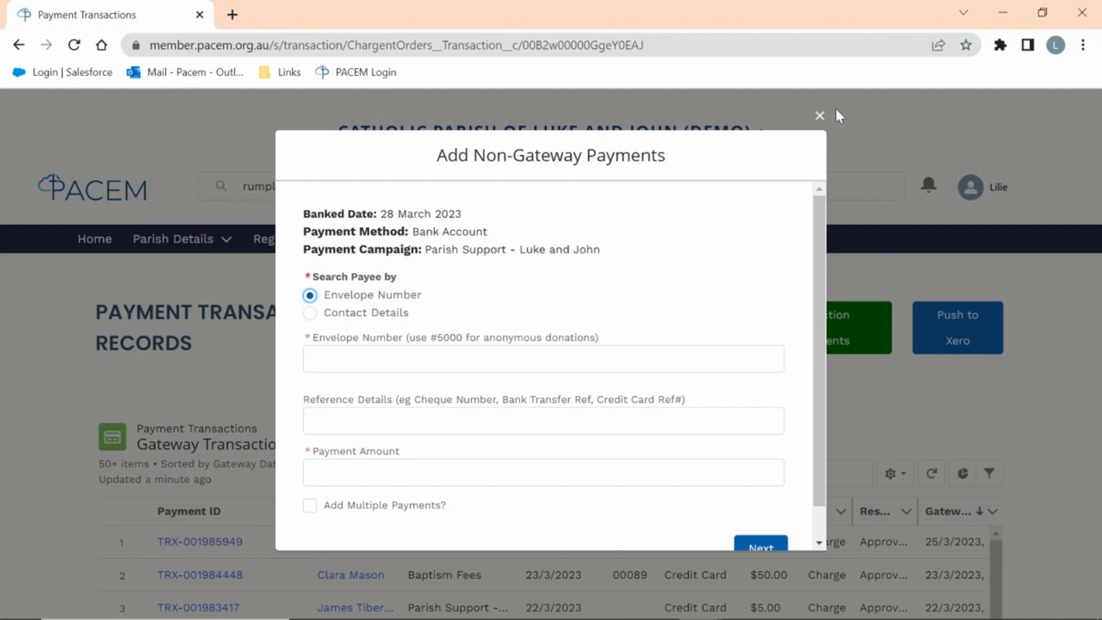
Close the Add Non-Gateway Payments dialog without adding a payment.
click(819, 117)
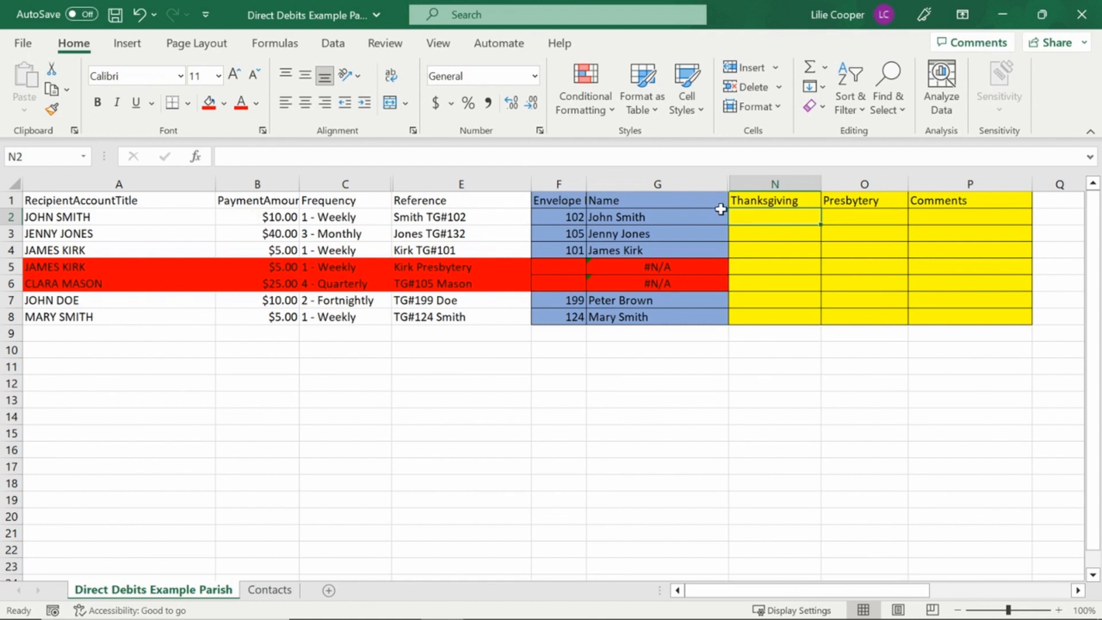
In the Direct Debits workbook in Excel, enter 10 as the Thanksgiving amount in cell N2.
text(10)
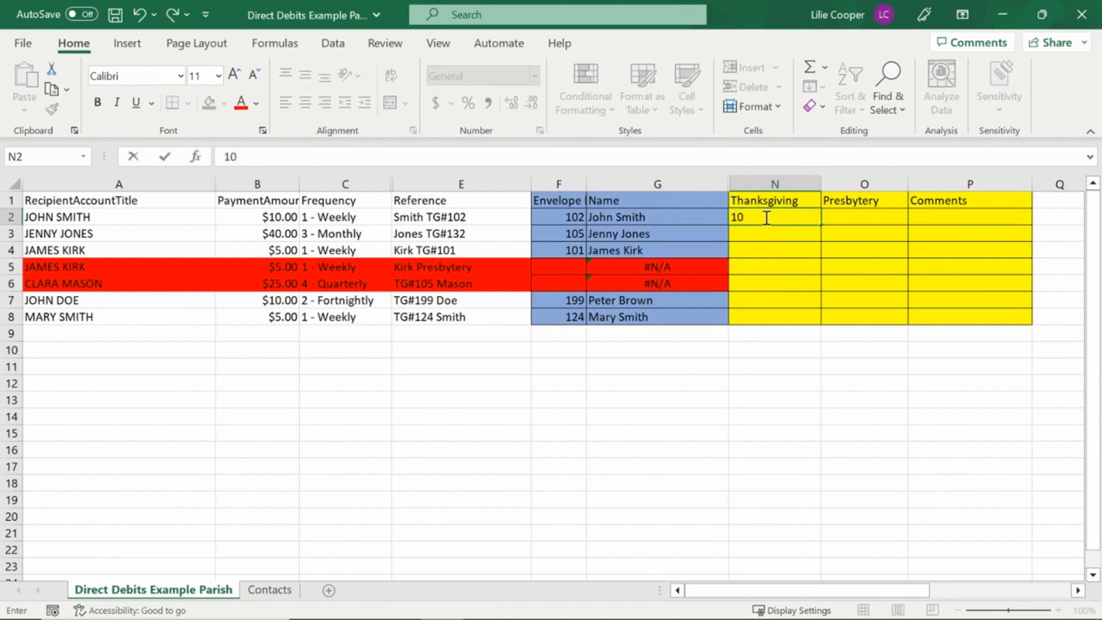
key(Return)
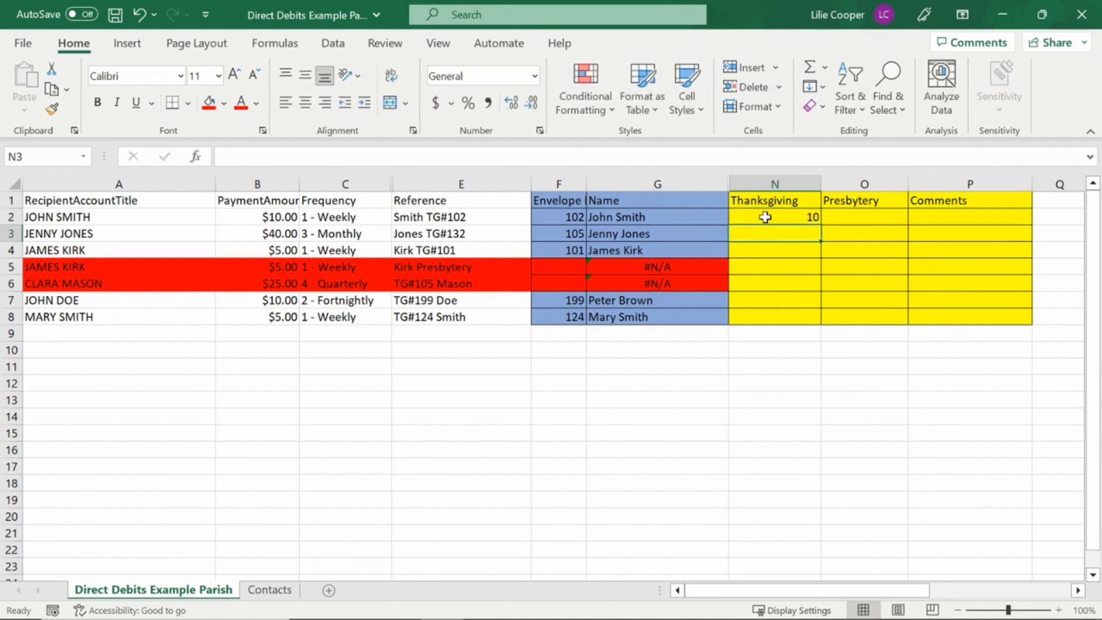
Split the row 3 payment by entering 30 under Thanksgiving and 10 under Presbytery.
key(Left)
key(Left)
key(Left)
key(Left)
key(Left)
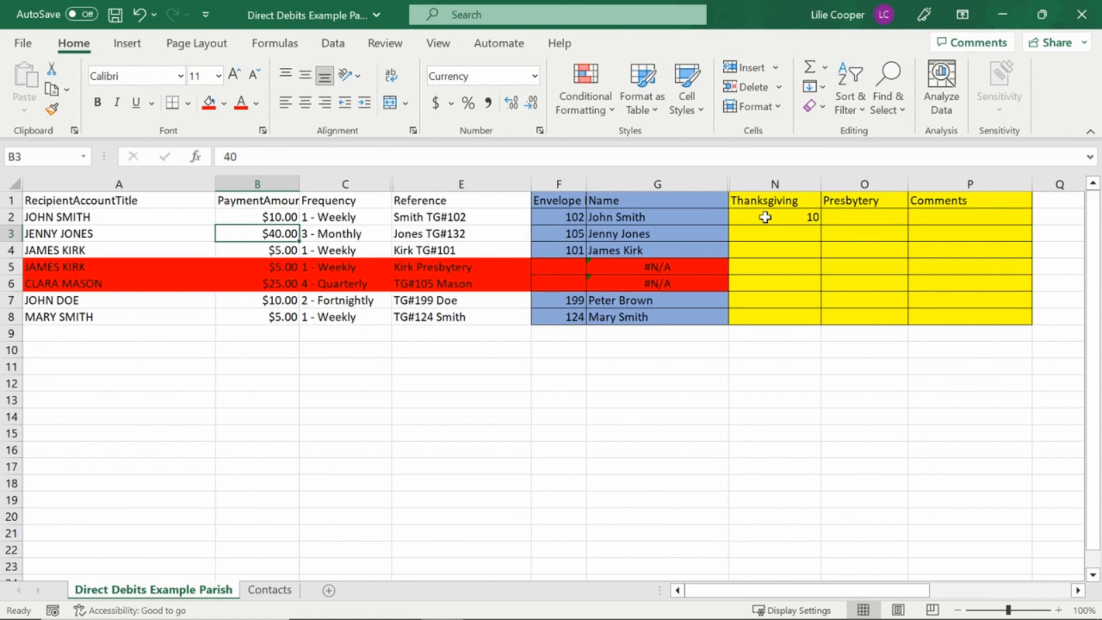
key(Right)
key(Right)
key(Right)
key(Right)
key(Right)
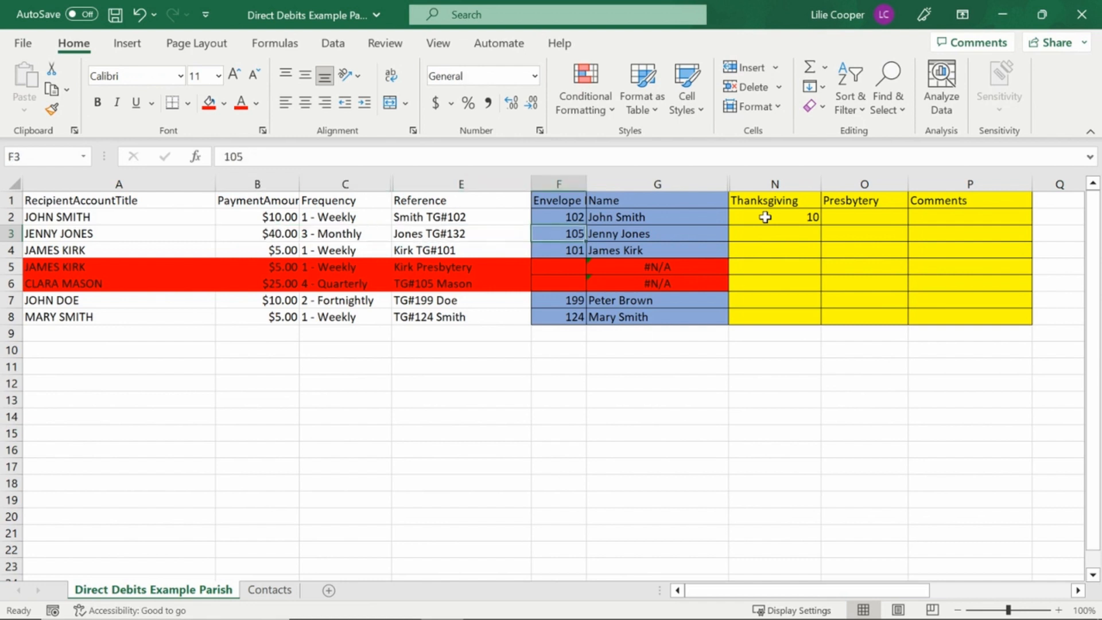
text(30)
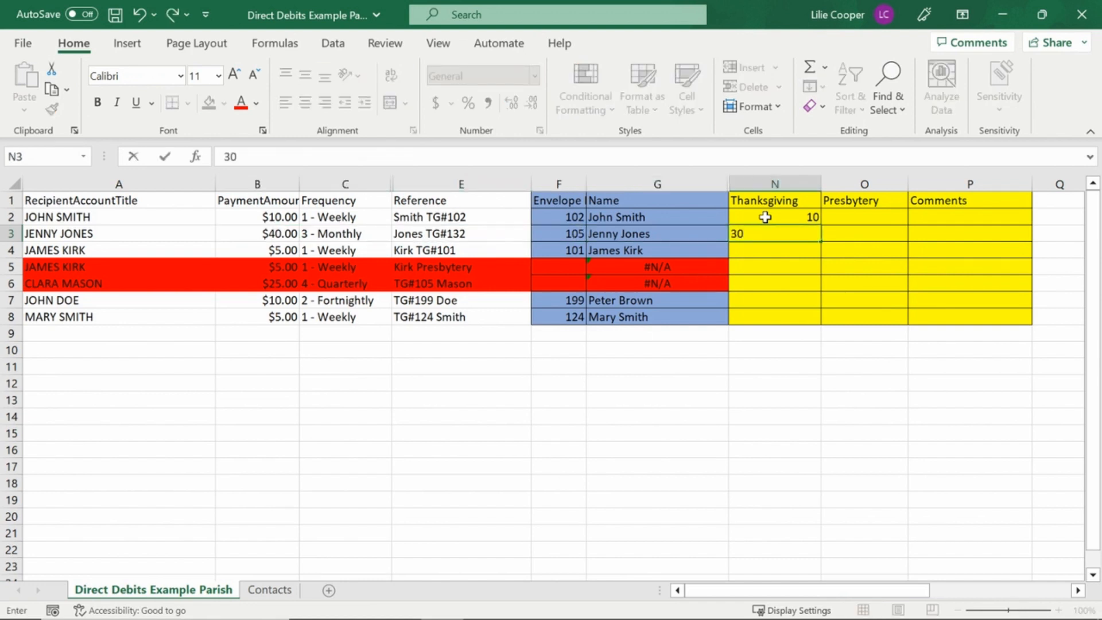
key(Right)
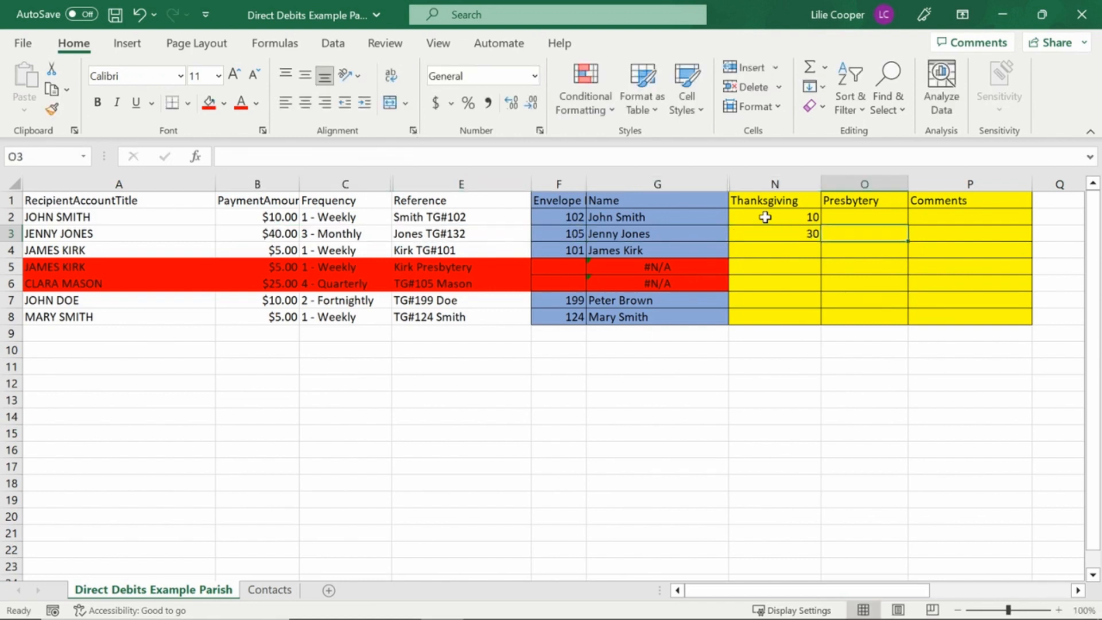
text(10)
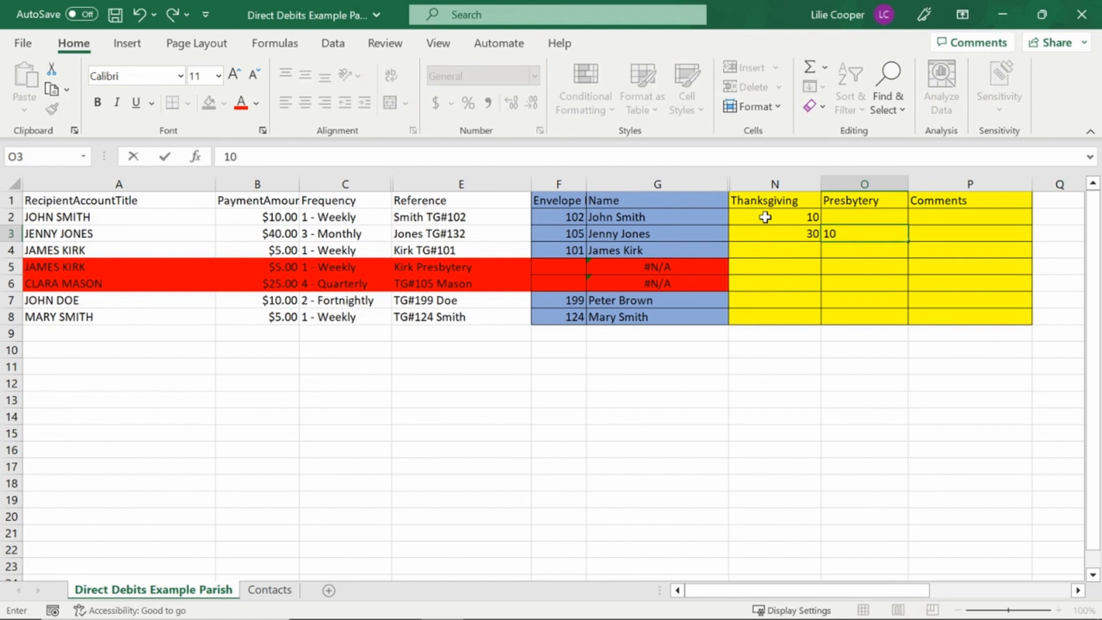
key(Return)
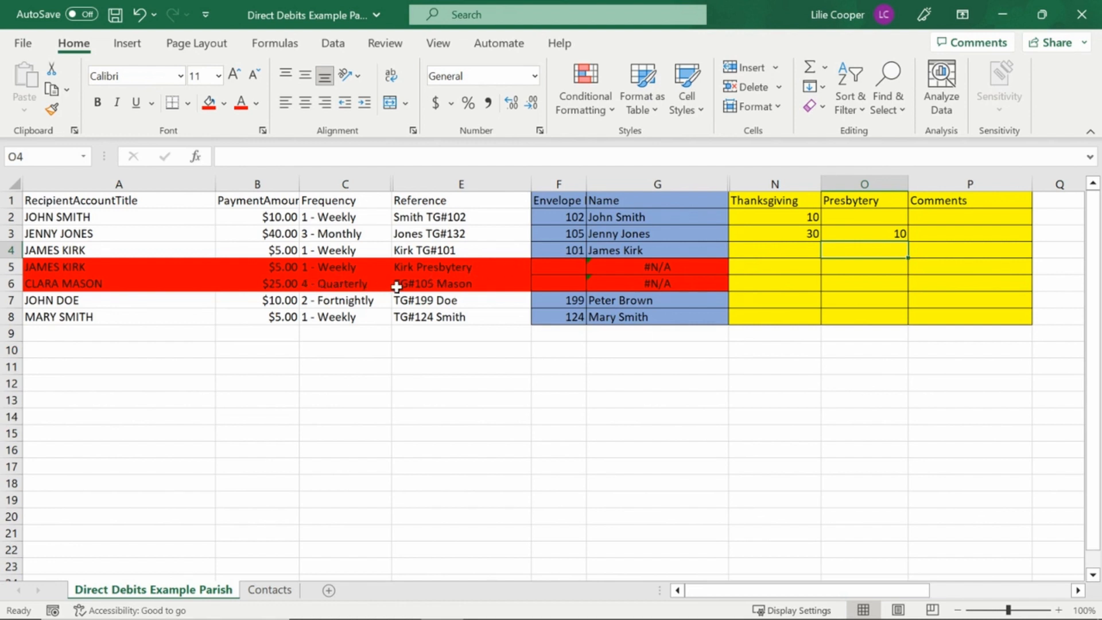
Enter 5 as the Thanksgiving amount in row 4.
click(367, 349)
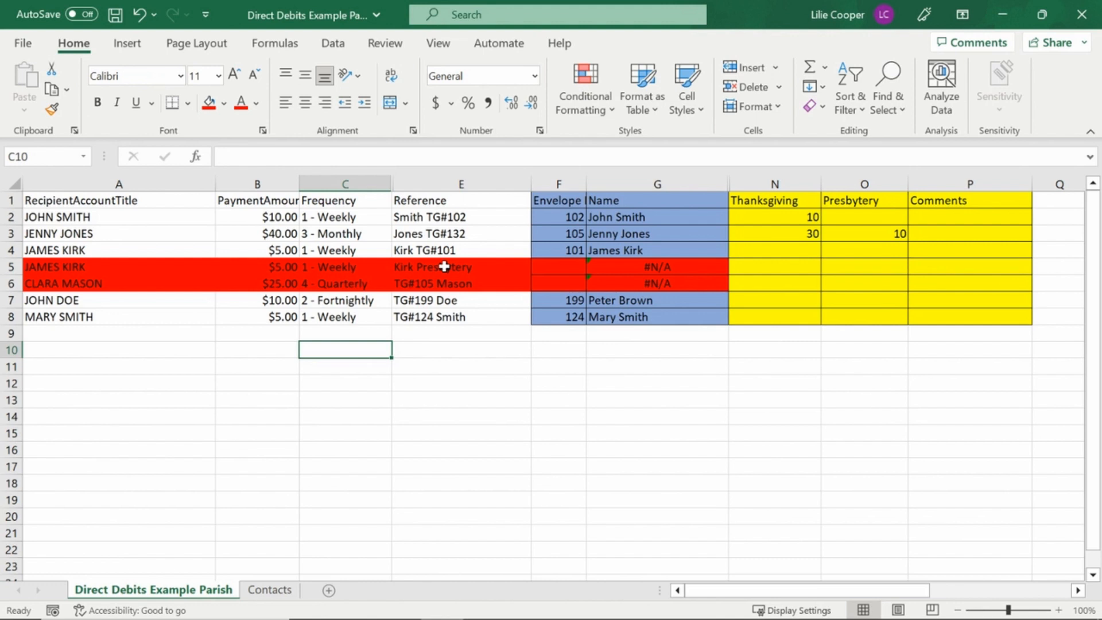
click(767, 251)
text(5)
key(Tab)
click(767, 253)
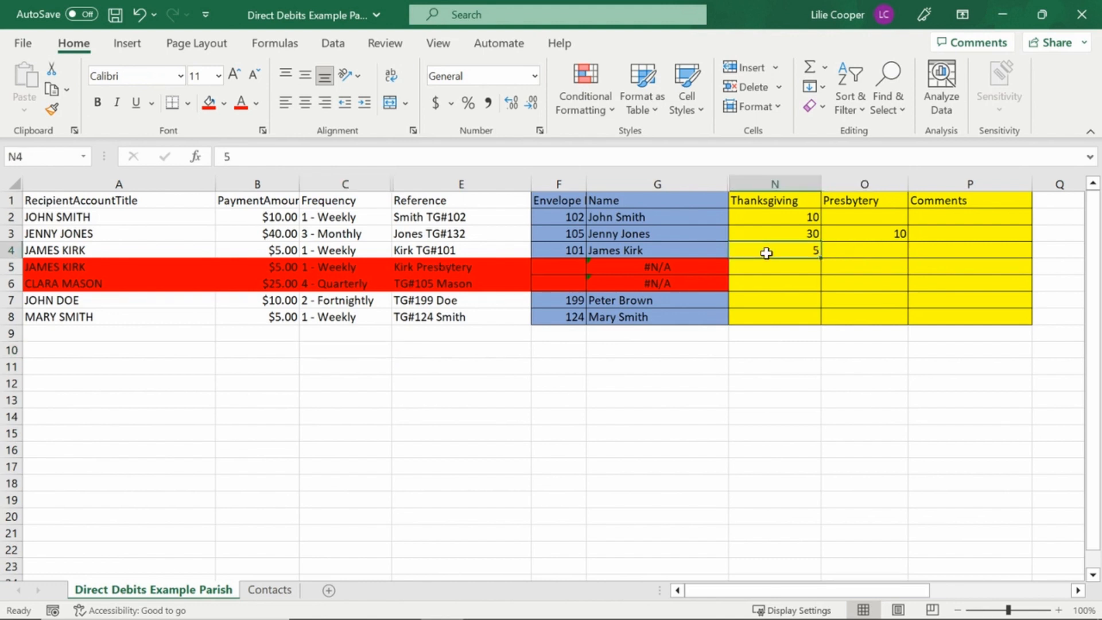
Enter 5 under Presbytery in row 5 and add the comment "ALLOCATE TO ENVELOPE 101".
key(Down)
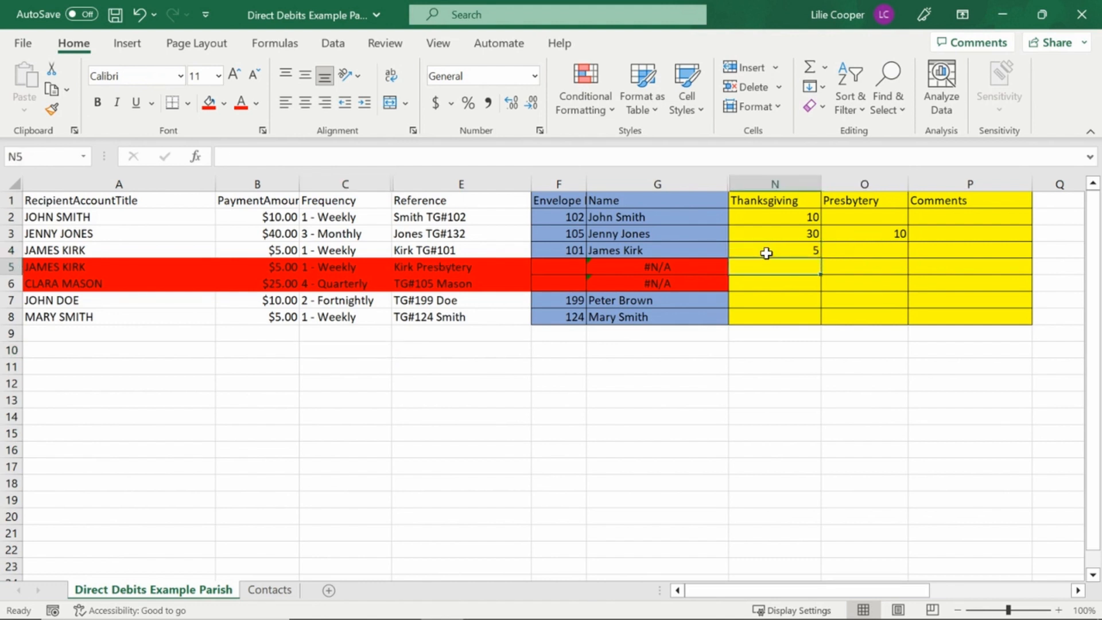
key(Right)
text(5)
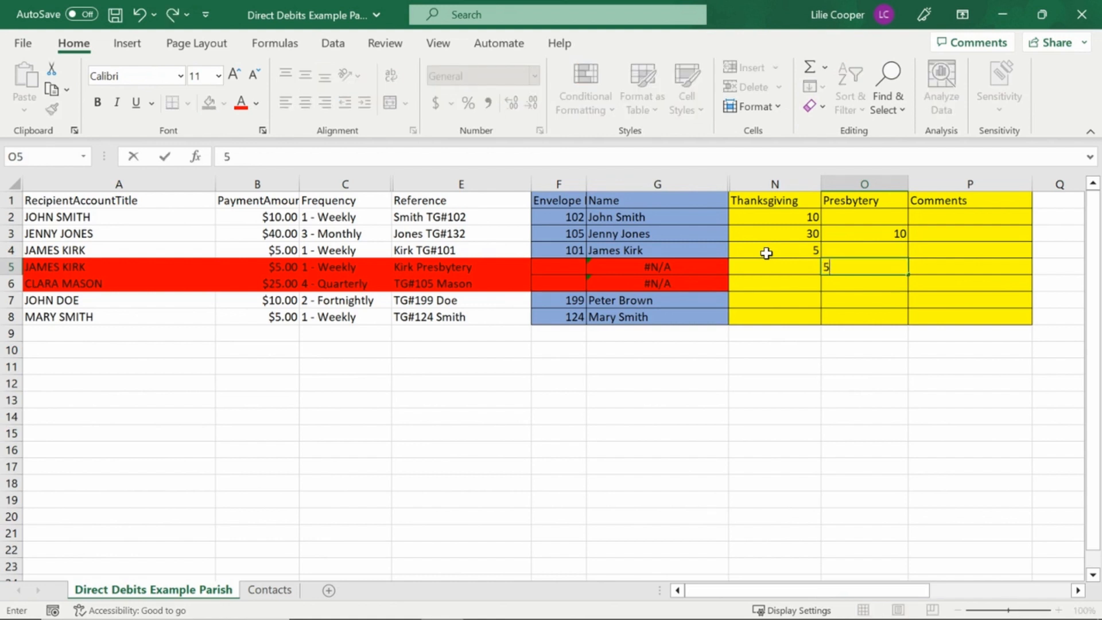
key(Tab)
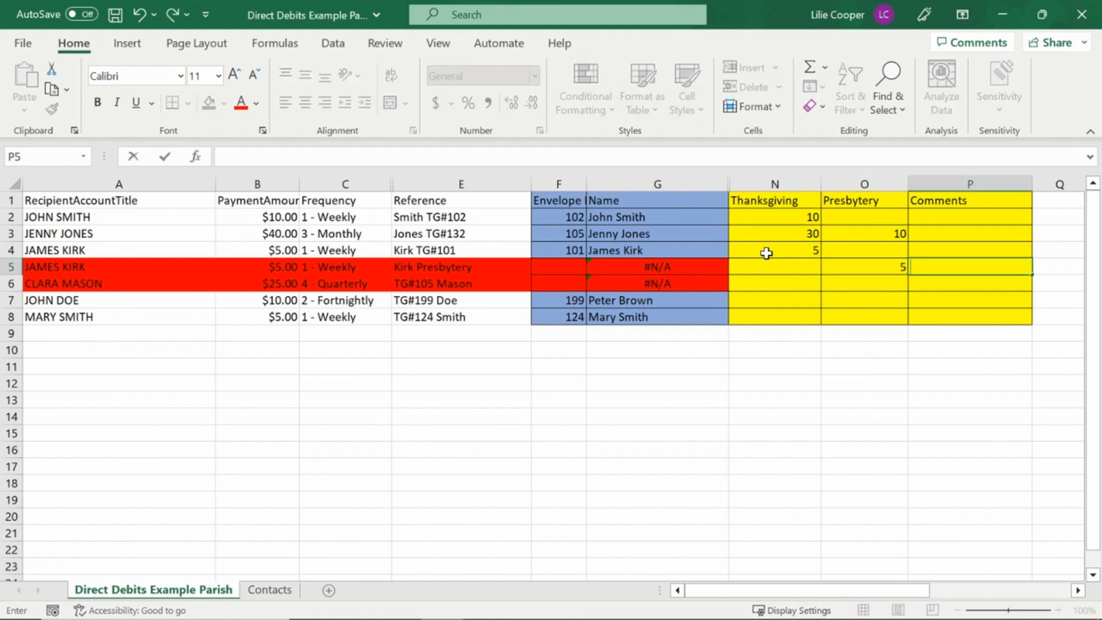
text(ALLOCATE TO ENVELOPE 101)
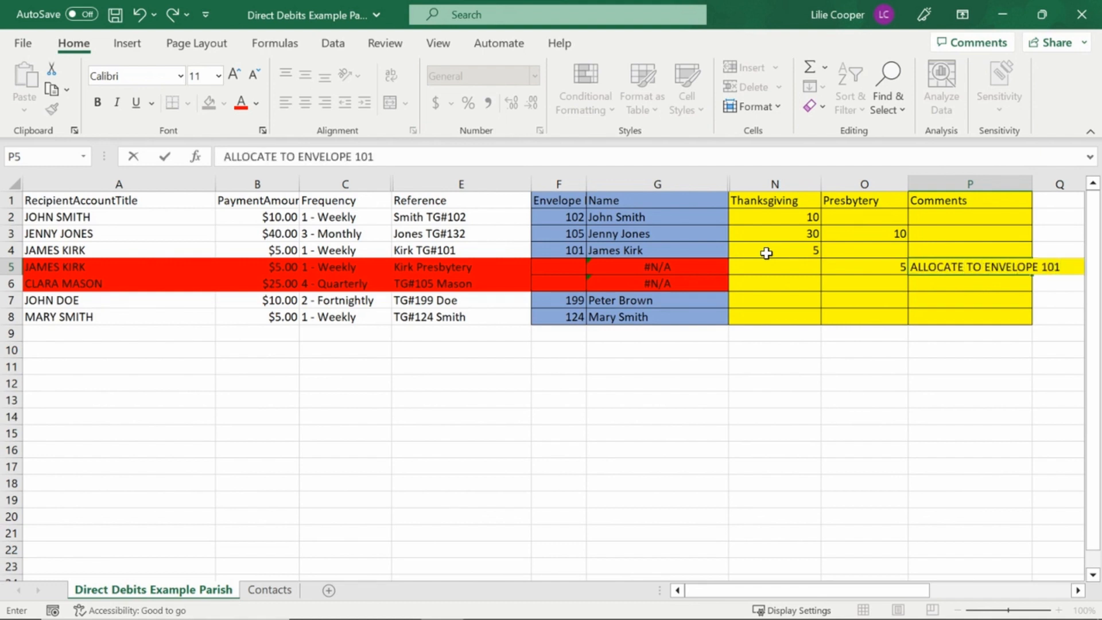
key(Return)
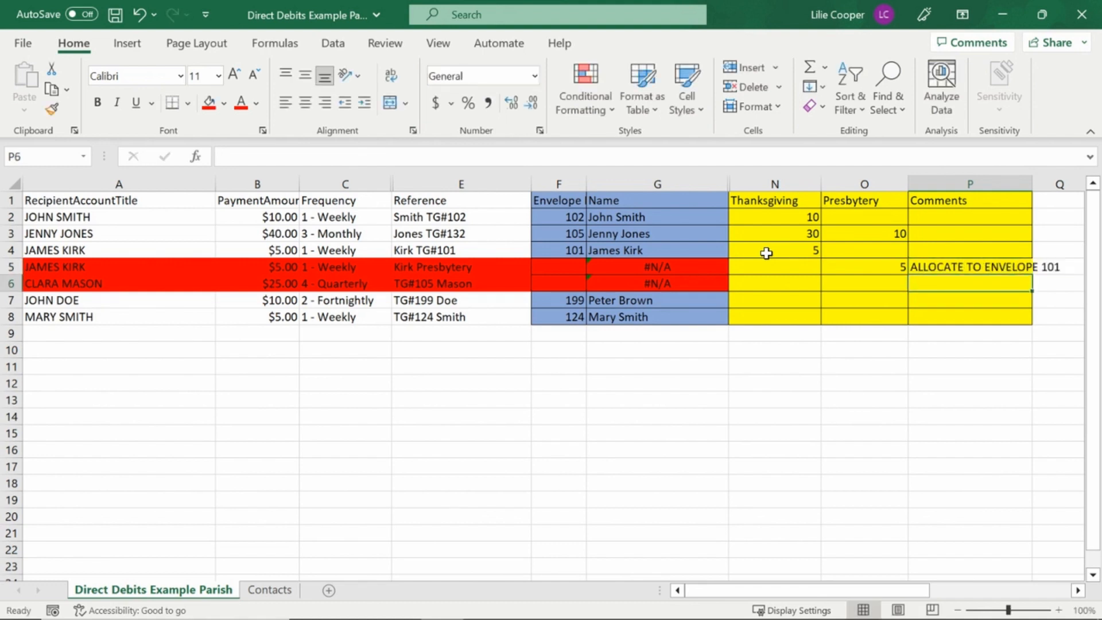
Compare the account titles, references and envelope number cells of rows 4 and 5.
key(Up)
key(Left)
key(Left)
key(Left)
key(Left)
key(Left)
key(Left)
key(Left)
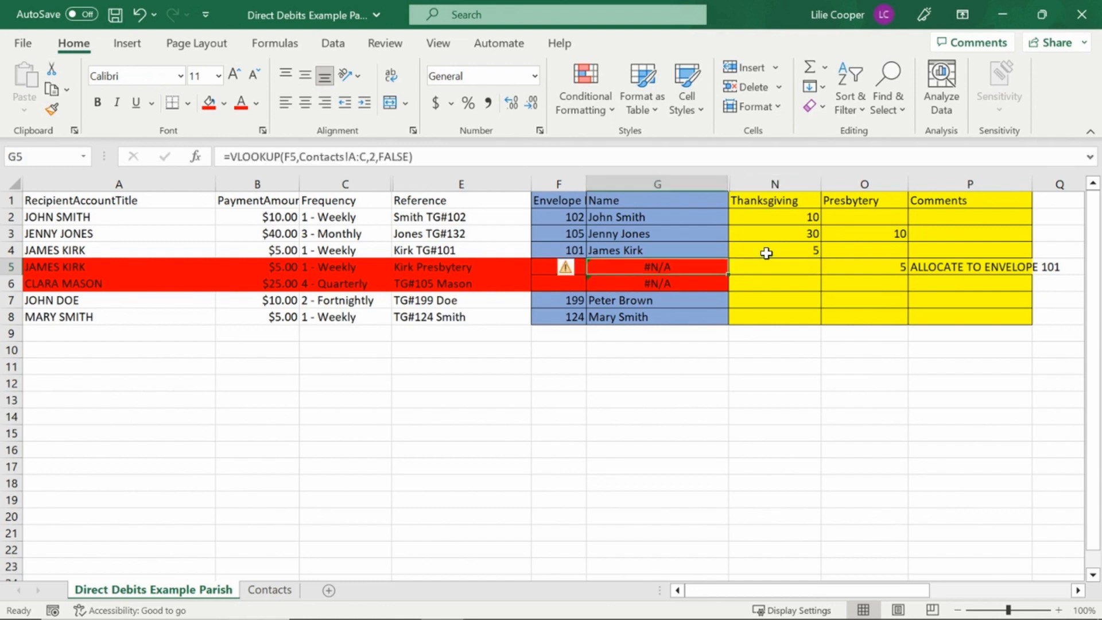
key(Left)
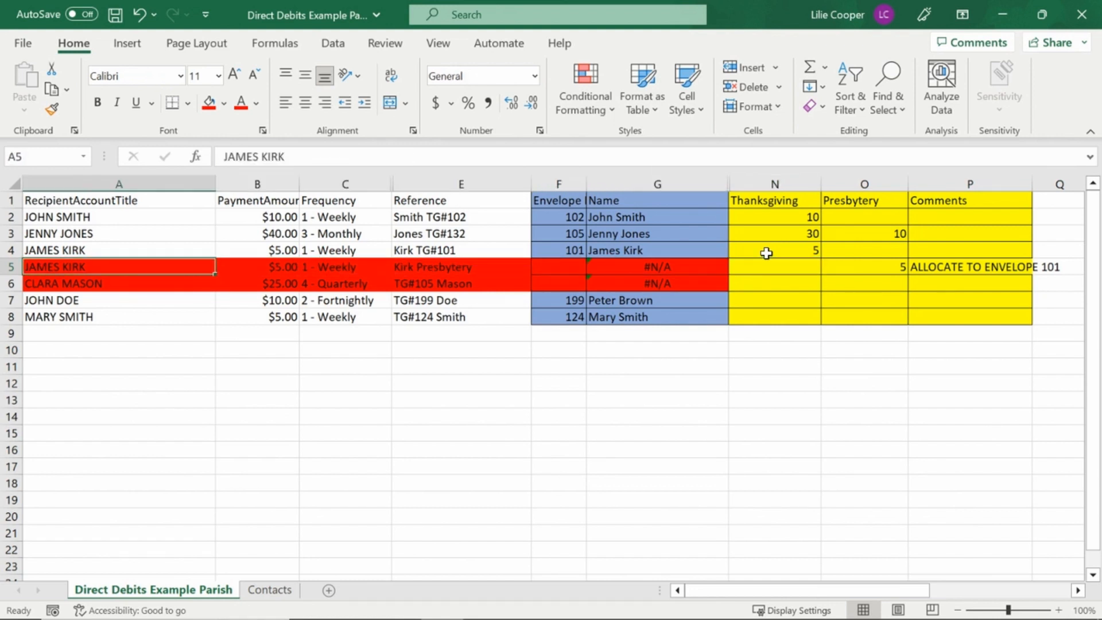
key(Up)
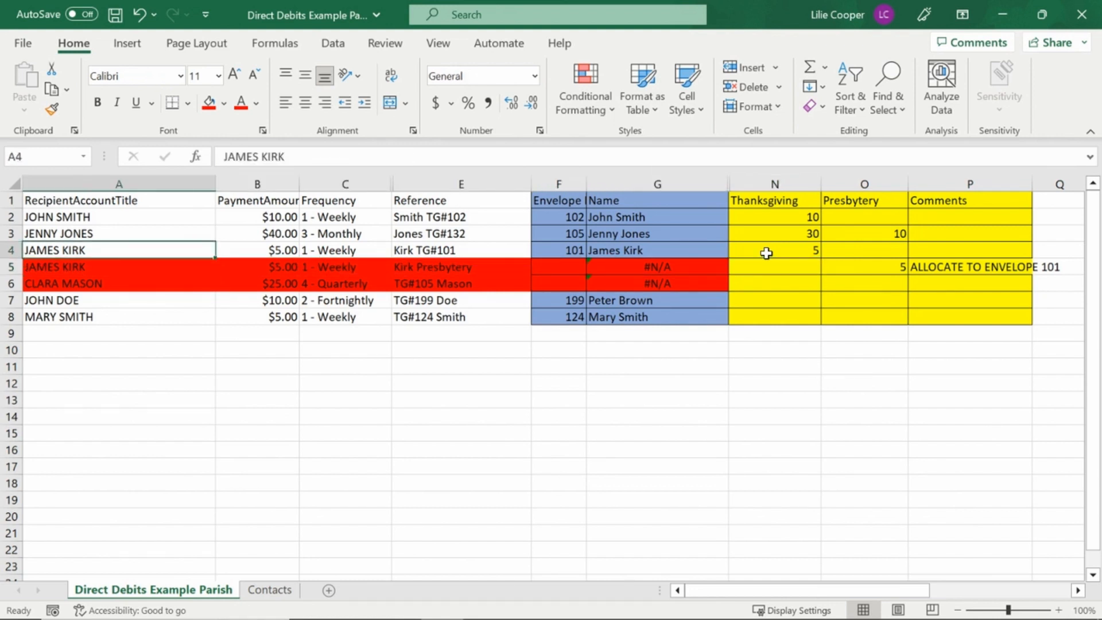
key(Right)
key(Right)
key(Right)
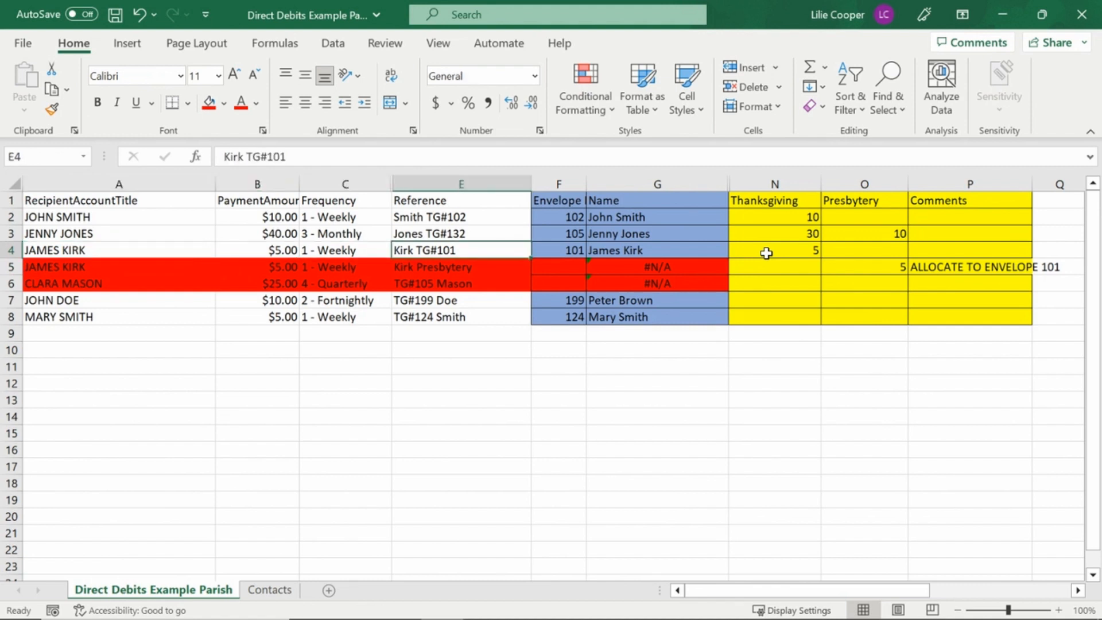
key(Down)
key(Right)
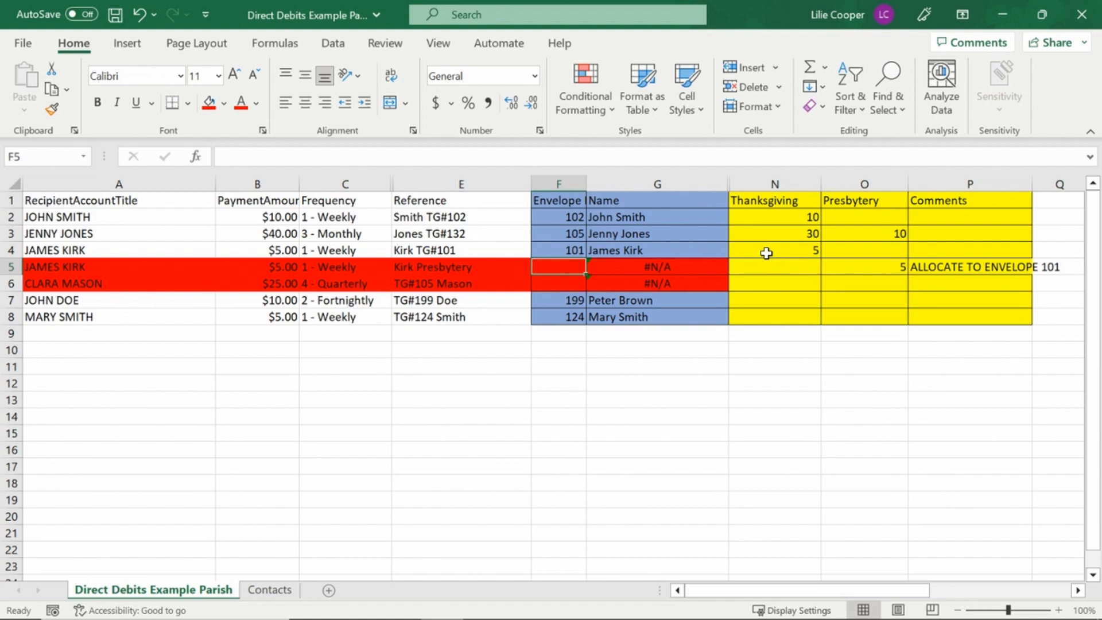
Check the row 6 payer on the Contacts sheet, and enter 25 under Thanksgiving with the comment "ALLOCATE TO ENVELOPE 152".
click(773, 283)
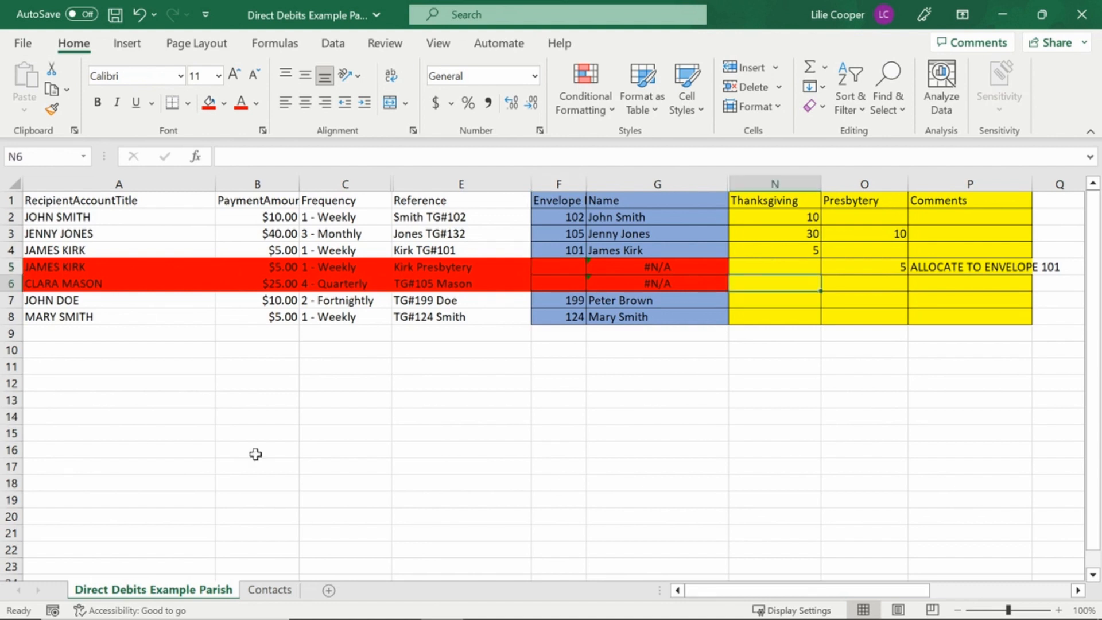
click(270, 590)
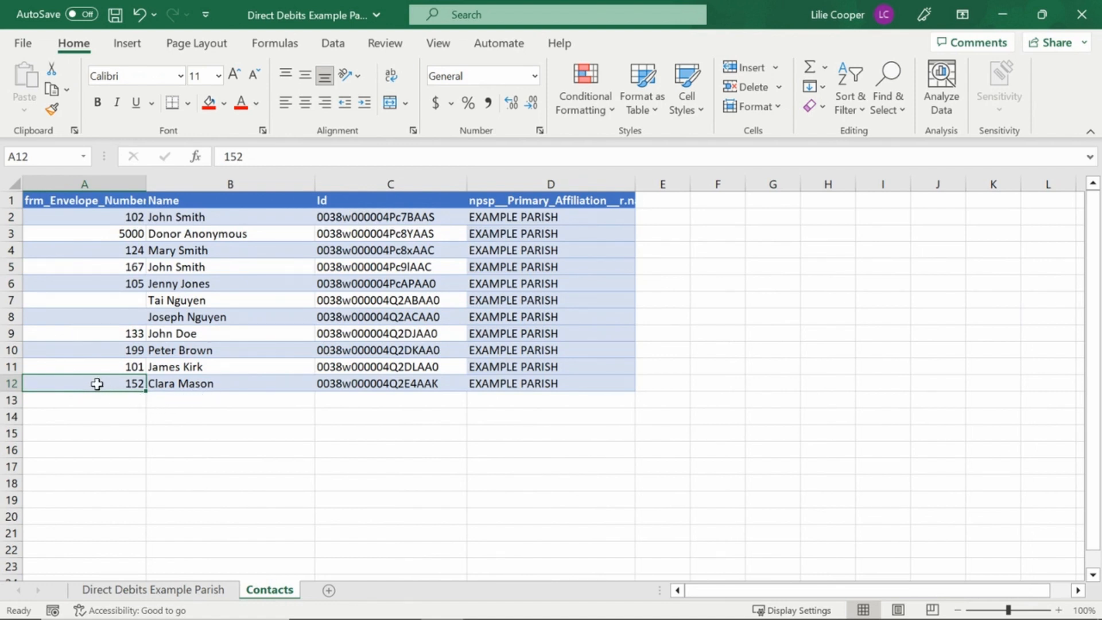
click(180, 591)
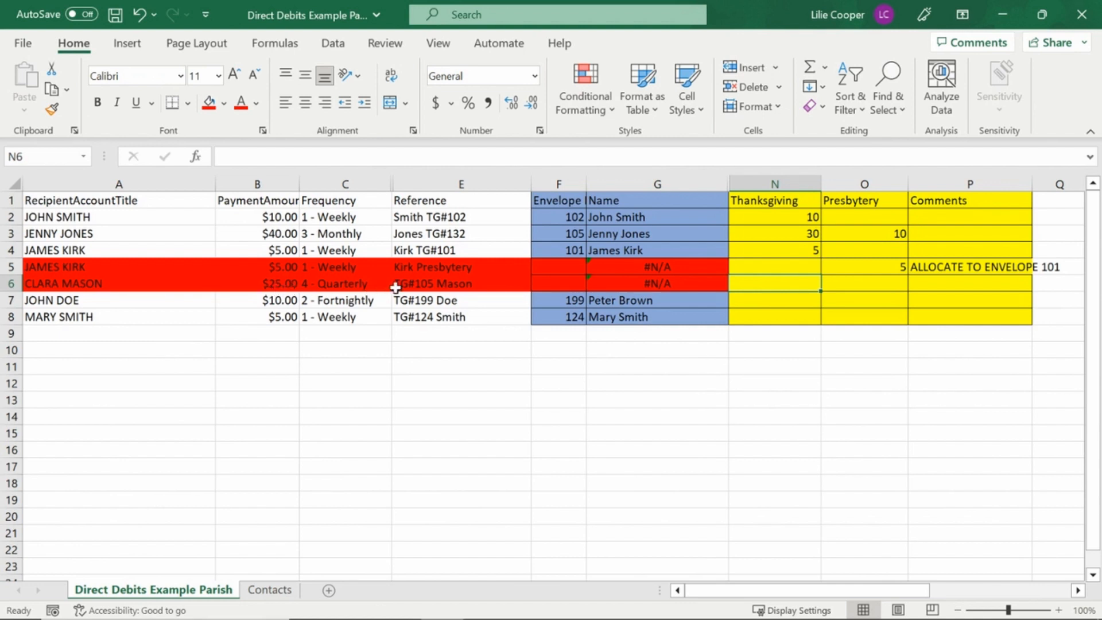
click(463, 282)
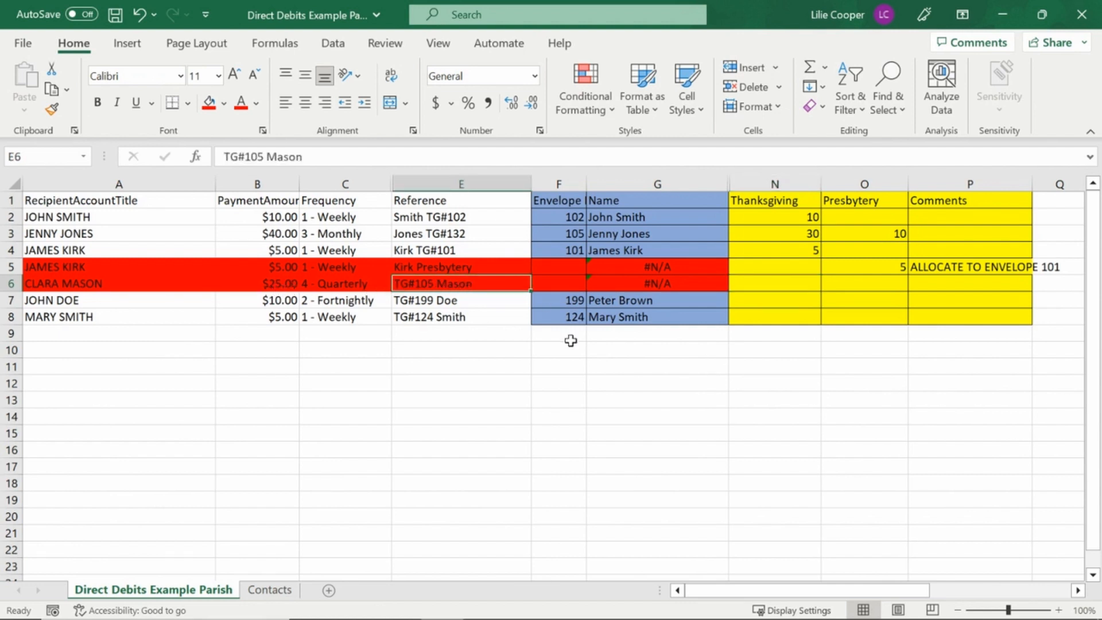
click(765, 290)
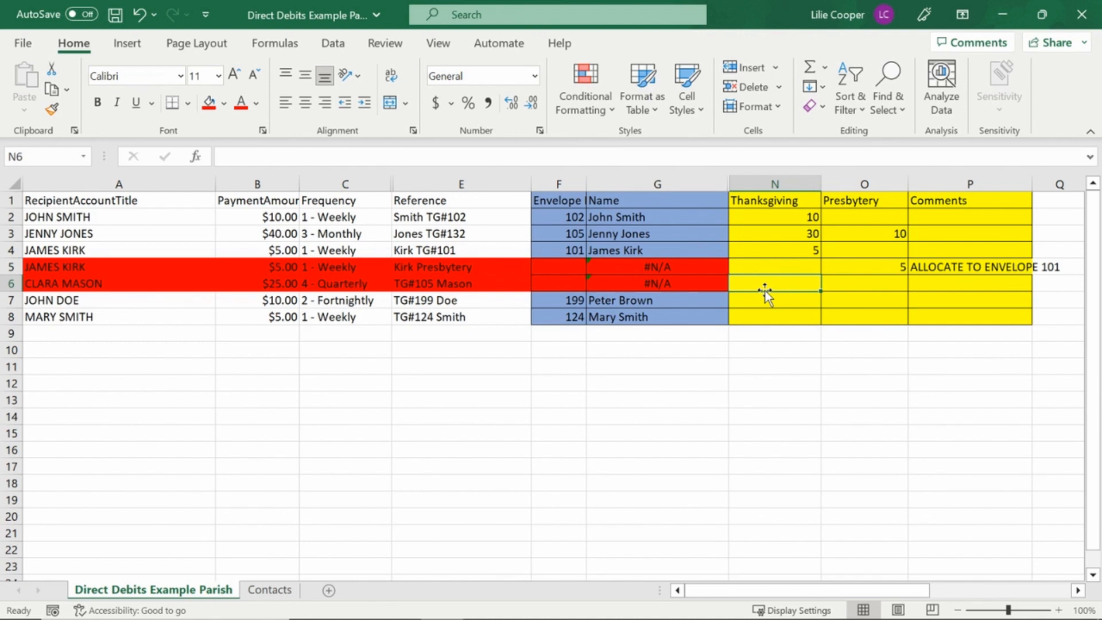
text(25)
key(Tab)
key(Tab)
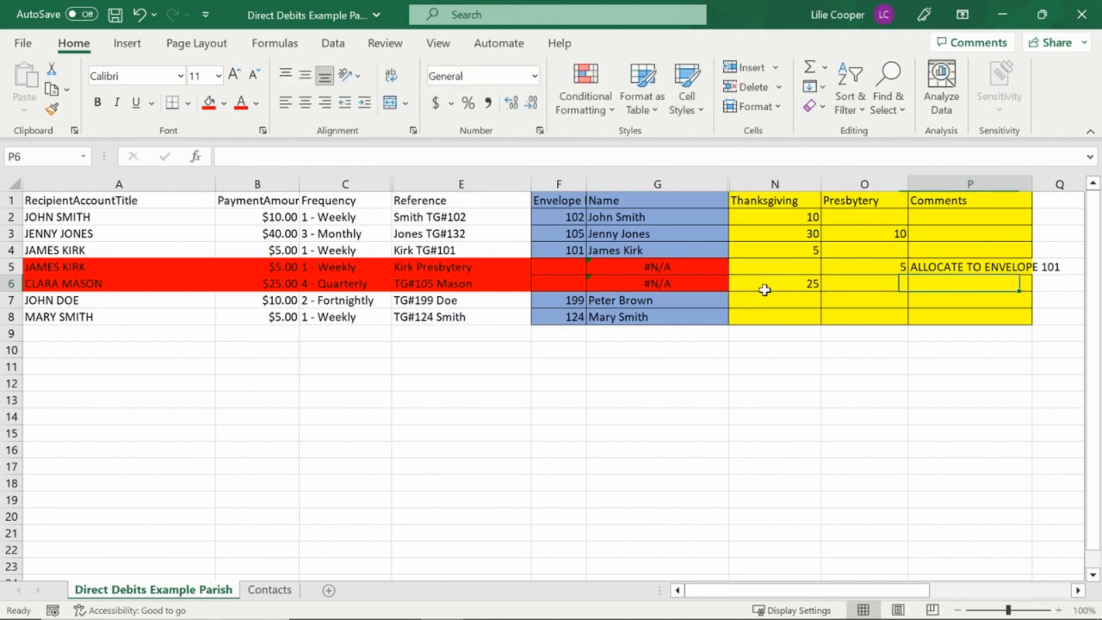
text(ALLOCATE TO ENV)
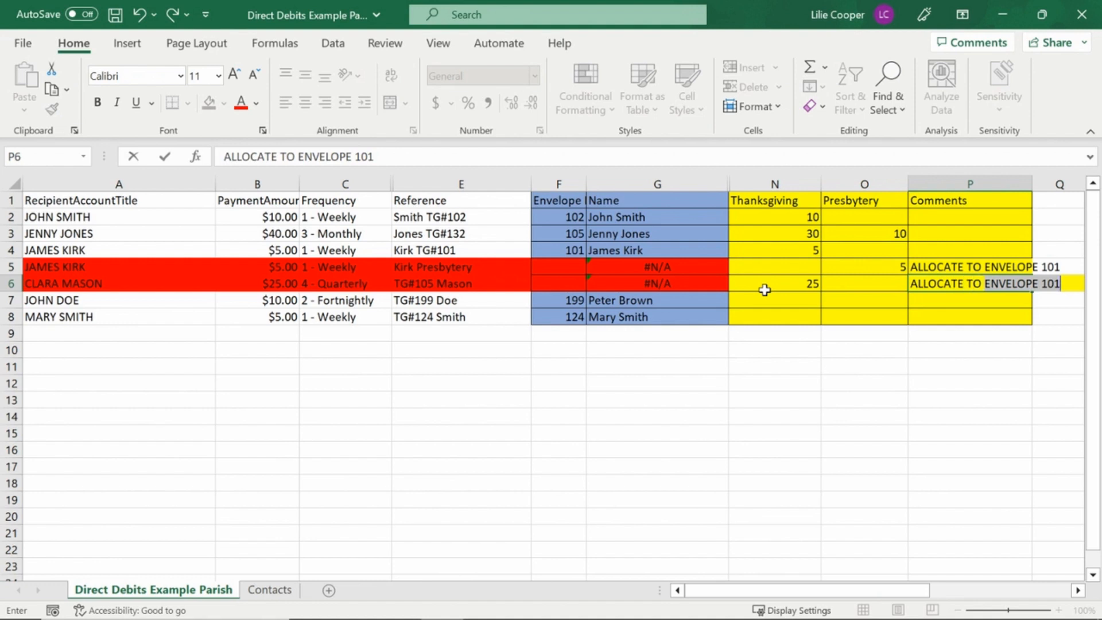
text(E)
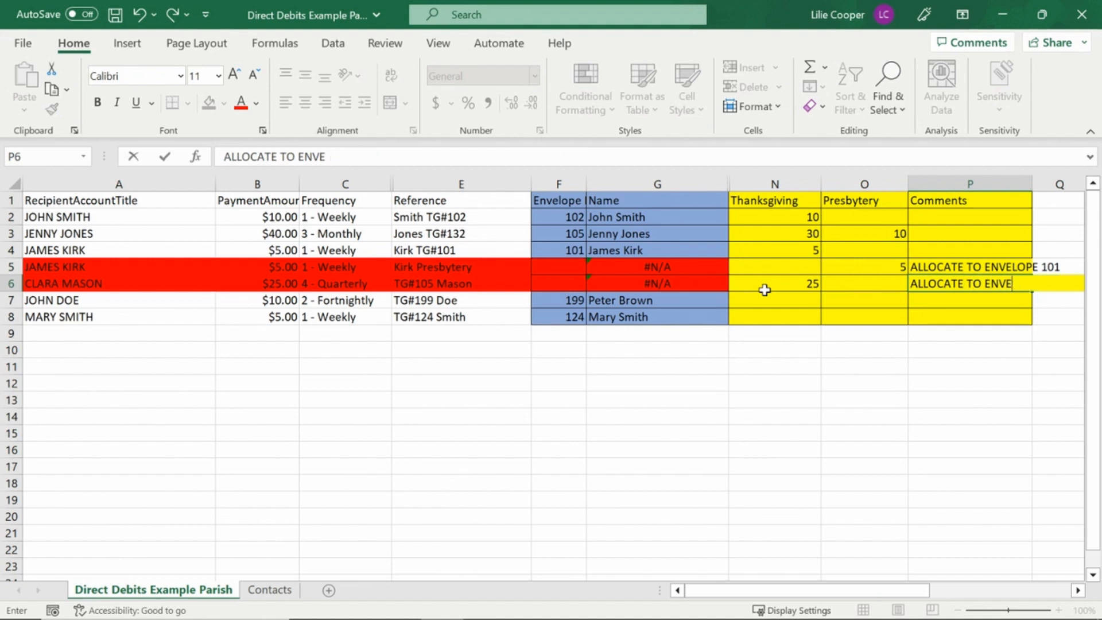
text(LOPE 152)
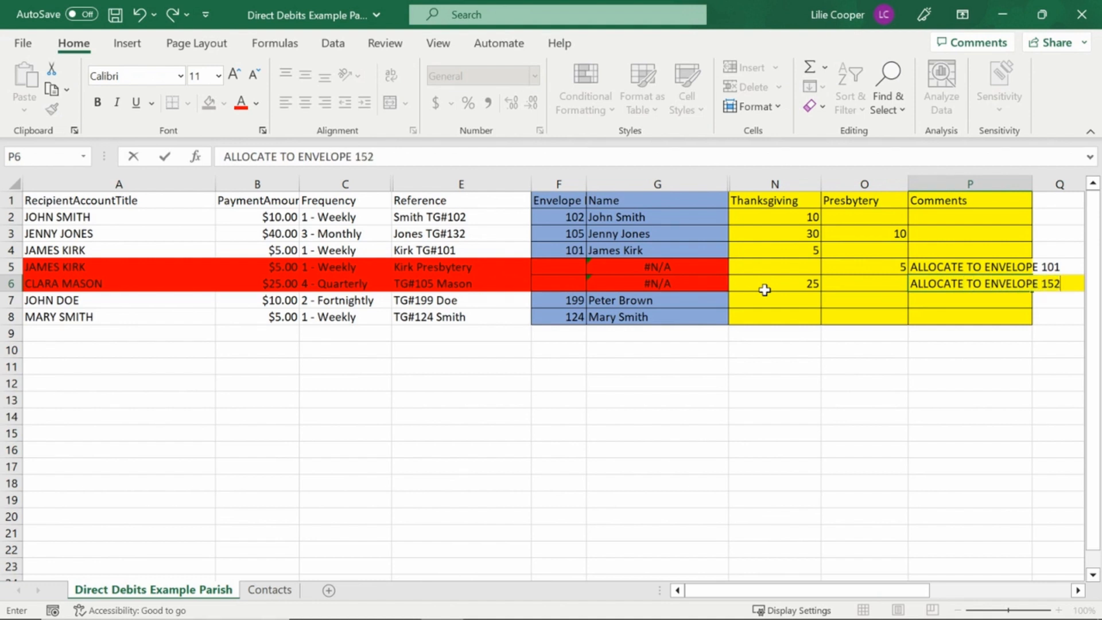
key(Return)
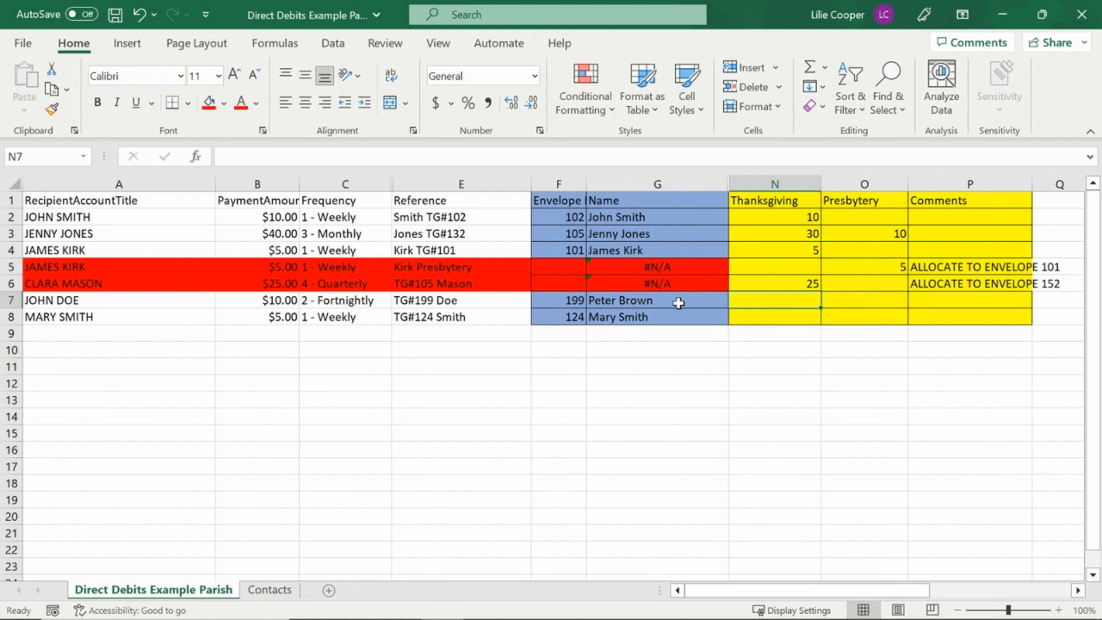
Compare the account title and looked-up name in row 7 with the entries on the Contacts sheet.
click(133, 300)
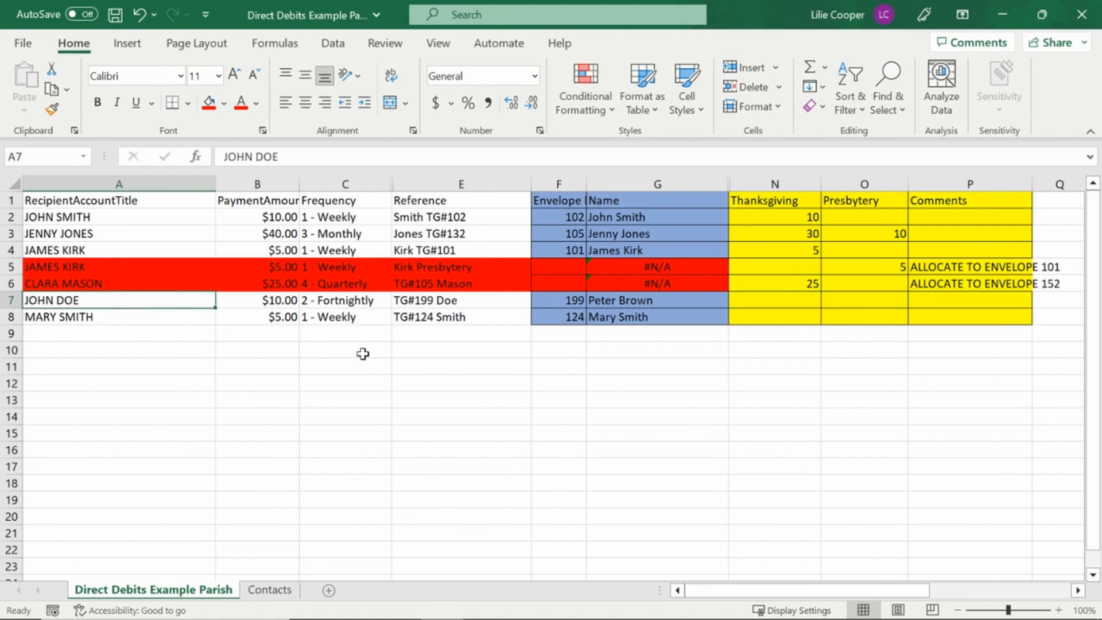
click(673, 302)
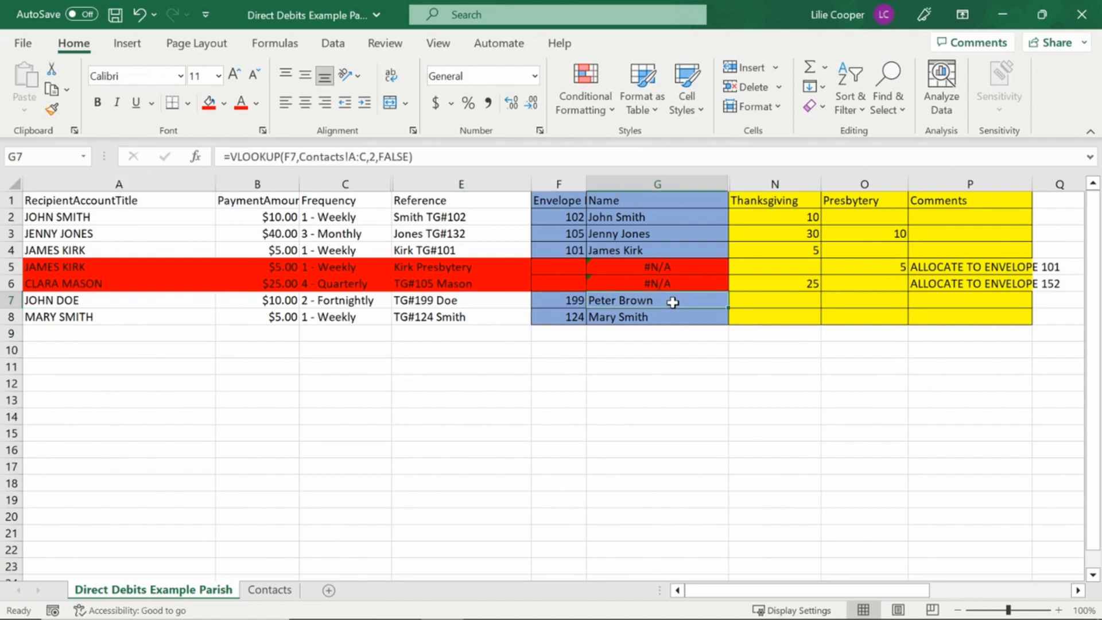
click(279, 590)
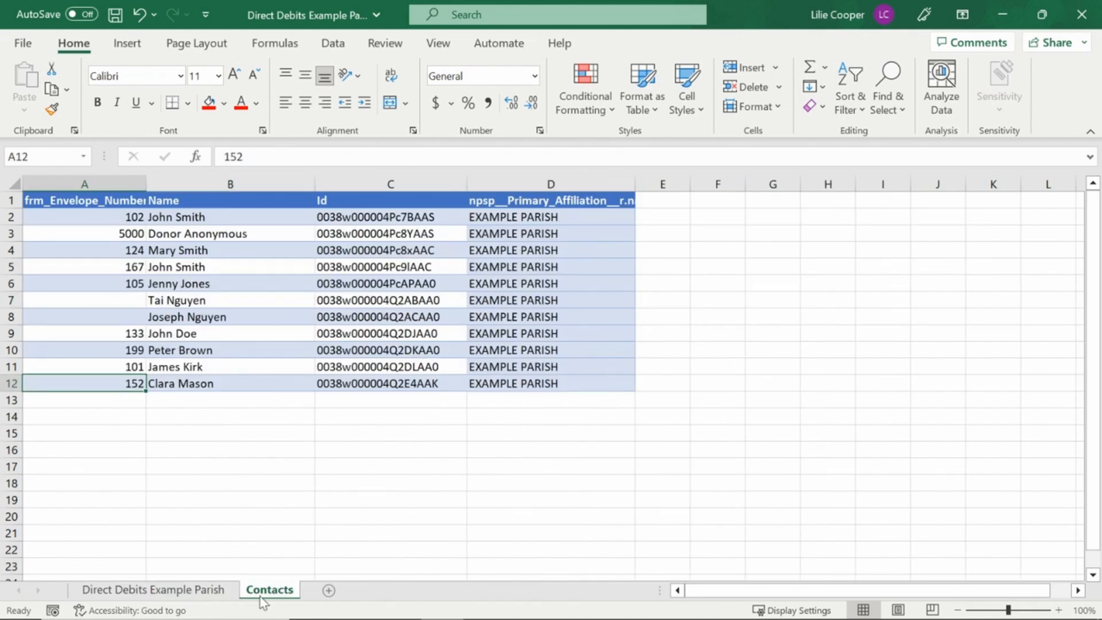
click(199, 591)
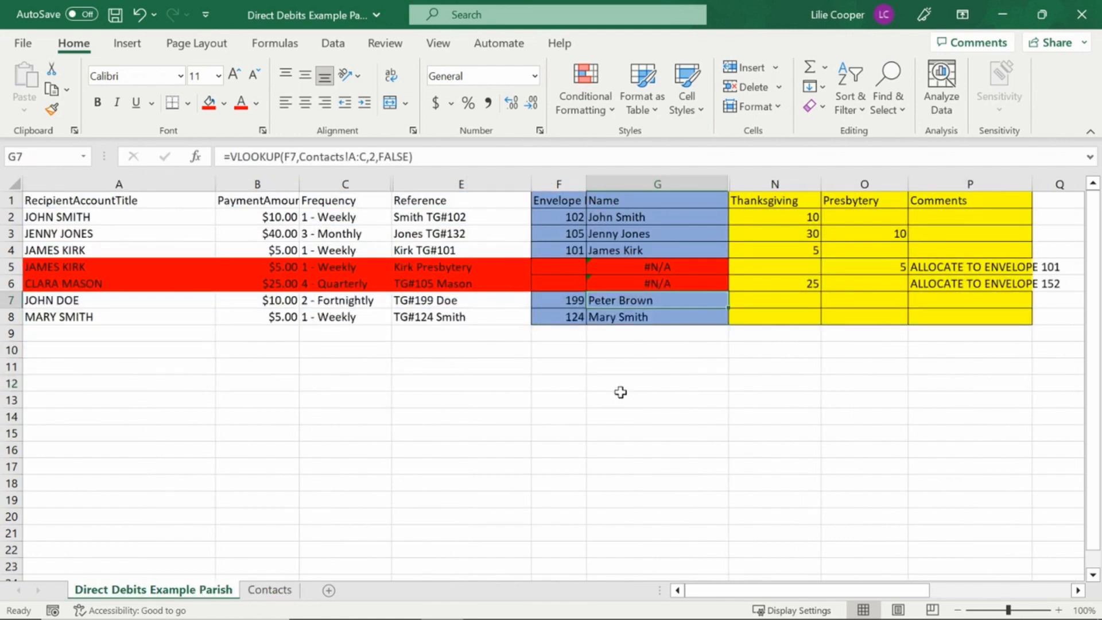
Enter 10 under Thanksgiving in row 7 and add the comment "ALLOCATE TO ENVELOPE 133".
click(787, 302)
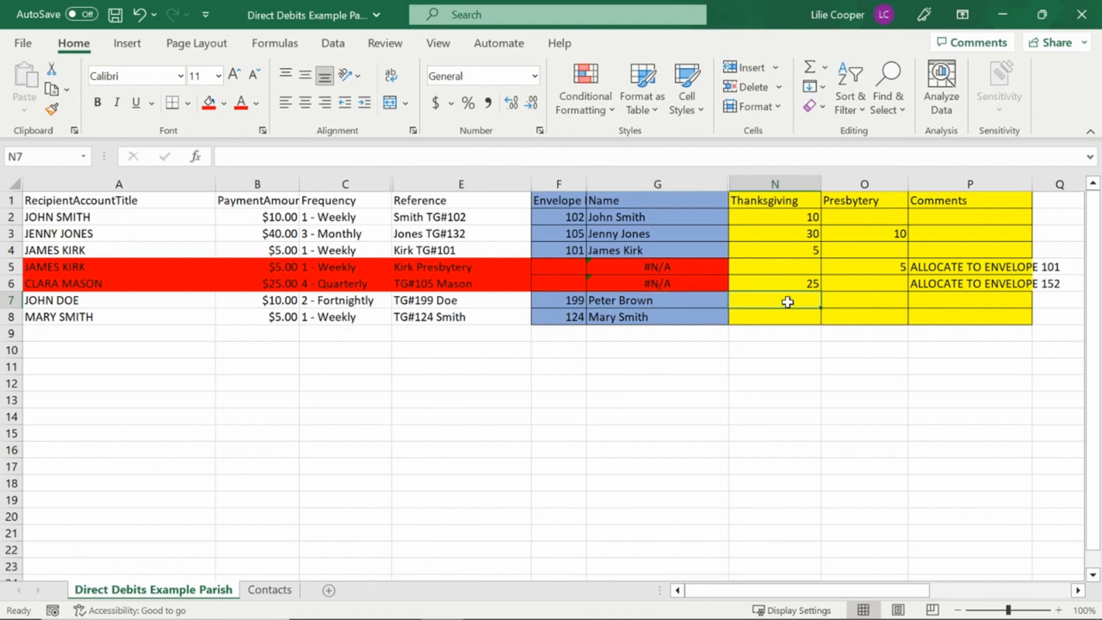
text(10)
key(Return)
key(Up)
key(Right)
key(Right)
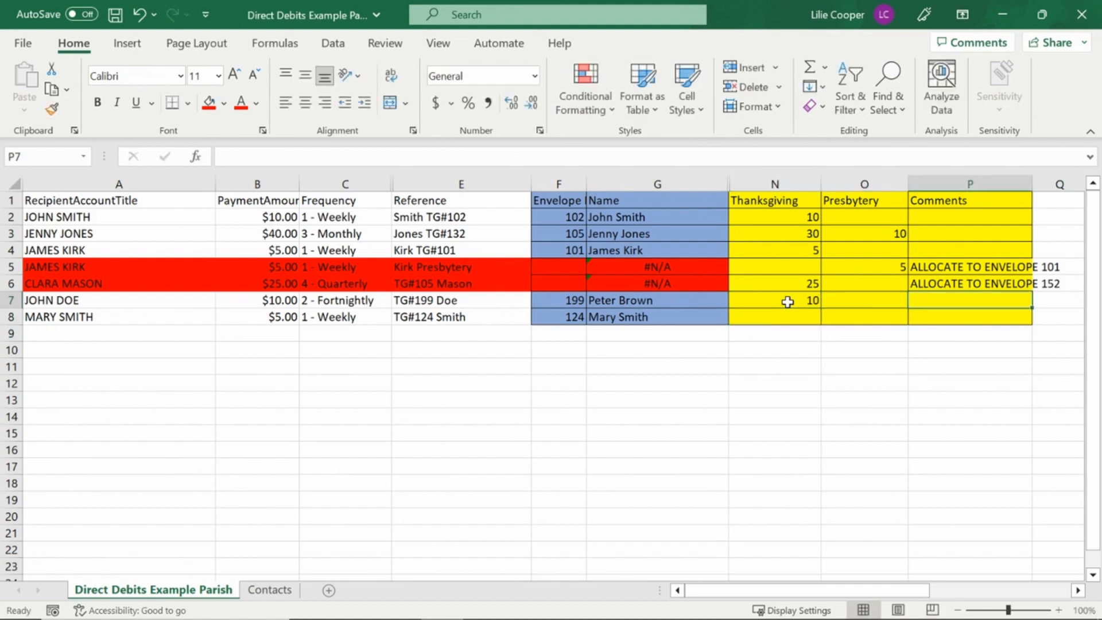
text(ALLOCATE TO E)
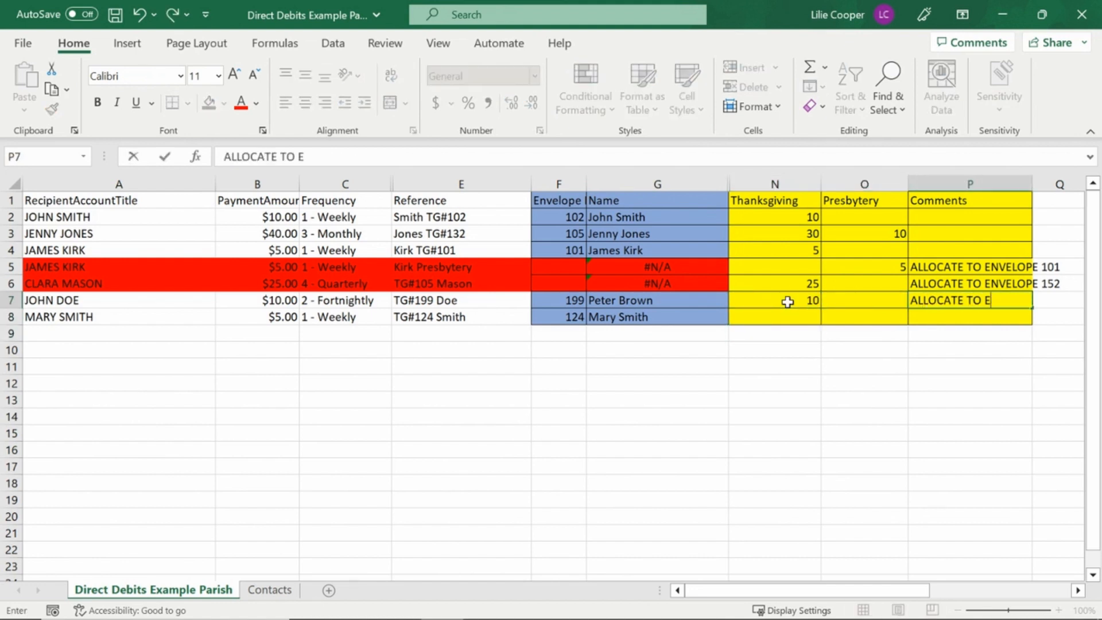
text(NVELOPE 133)
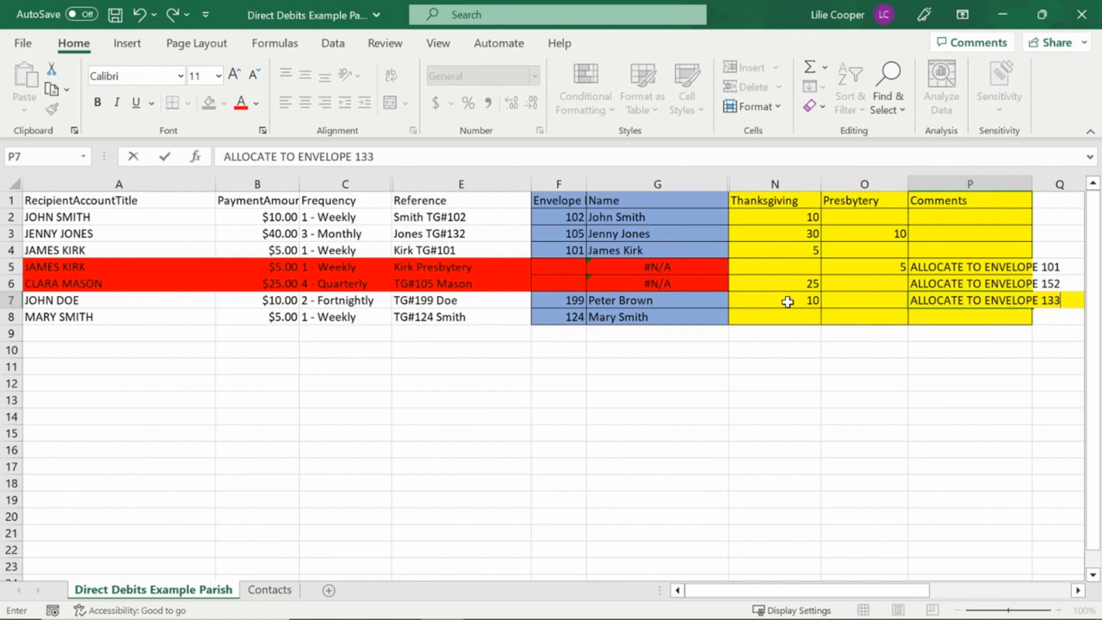
key(Return)
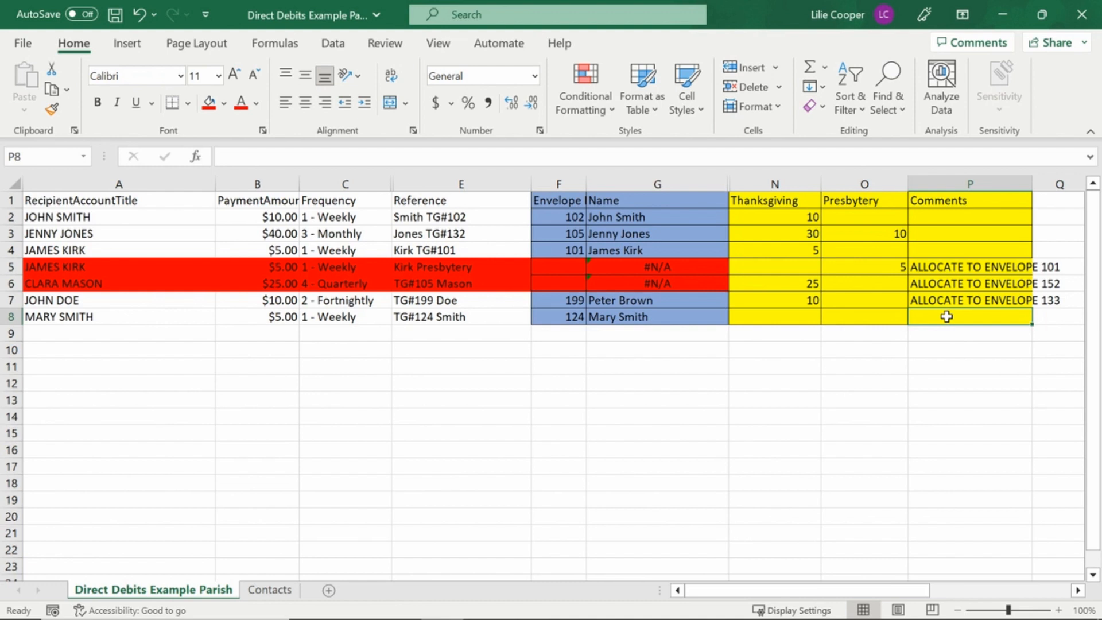
Add the comment "STOPPED PLEDGE - DO NOT IMPORT" to row 8.
text(STOPPED PLE)
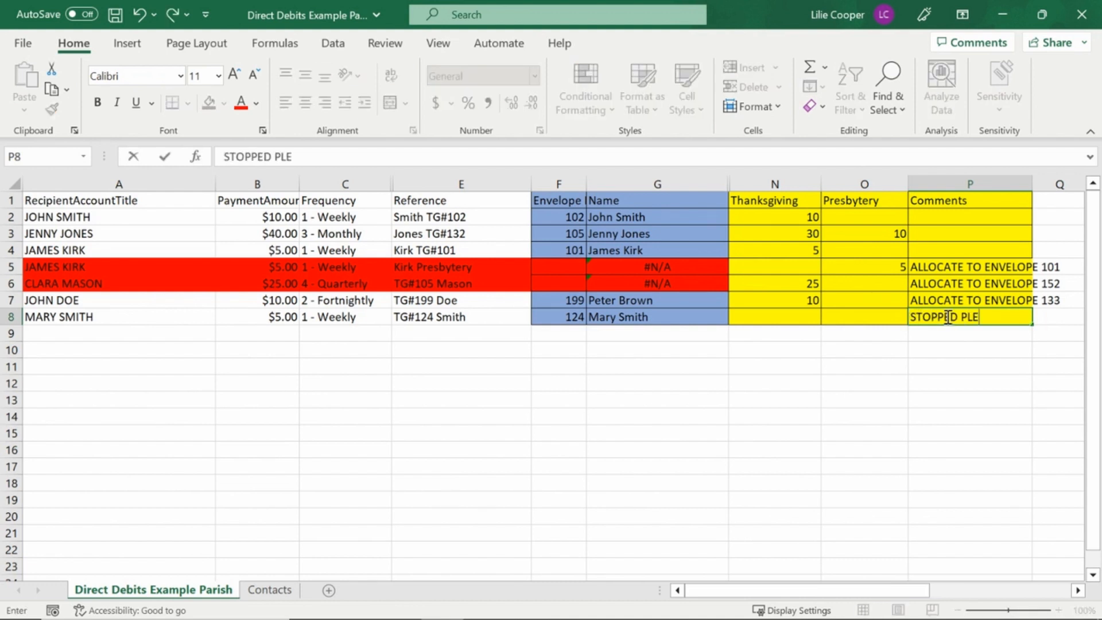
text(DGE - DO NOT IMPORT)
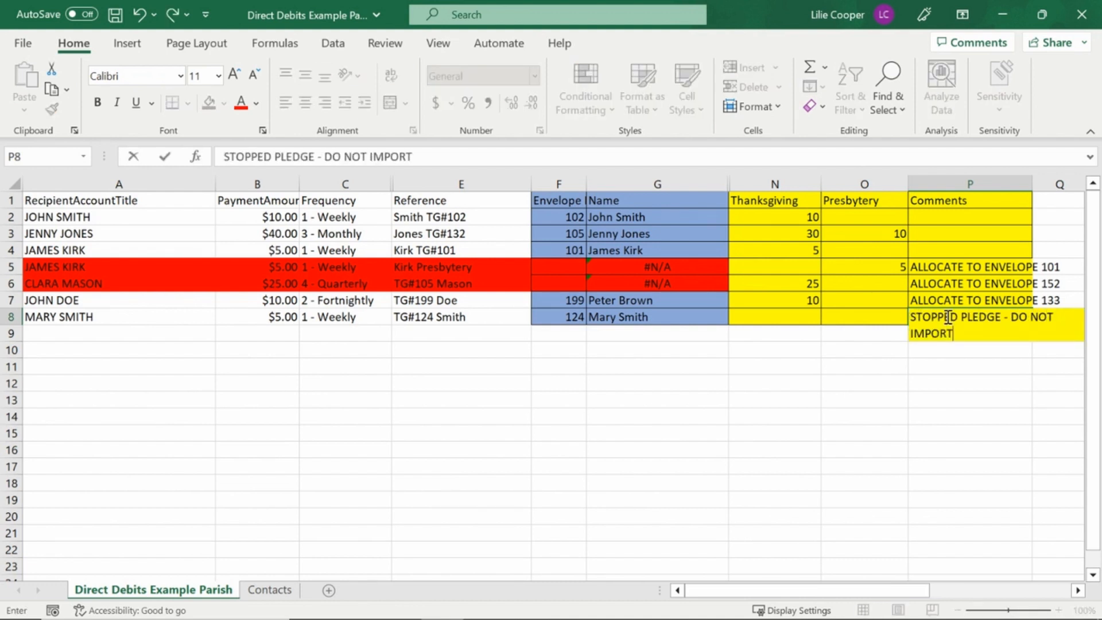
key(Return)
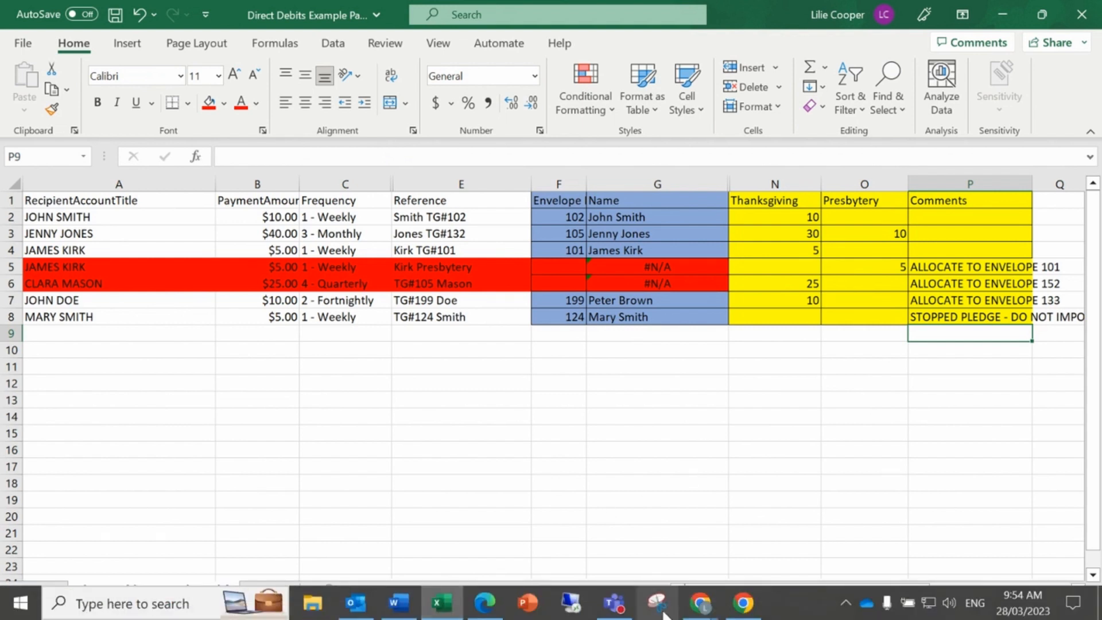
Switch to the PACEM contact record in Chrome, set the Presbytery Account pledge's payment status to Stopped, and save it.
click(665, 607)
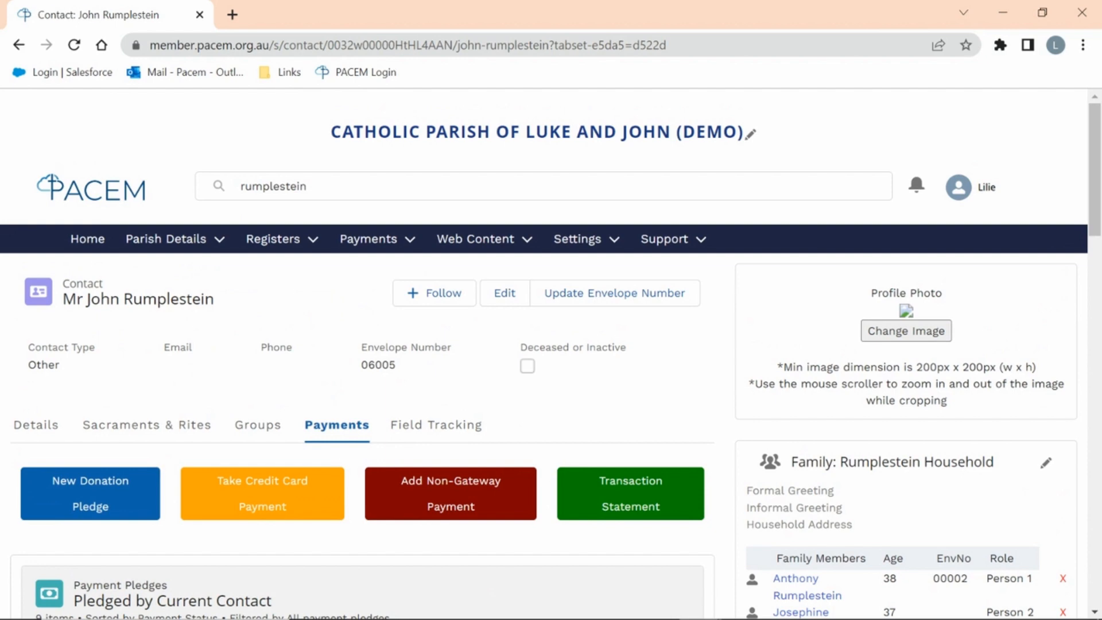
scroll(591, 338, down, 5)
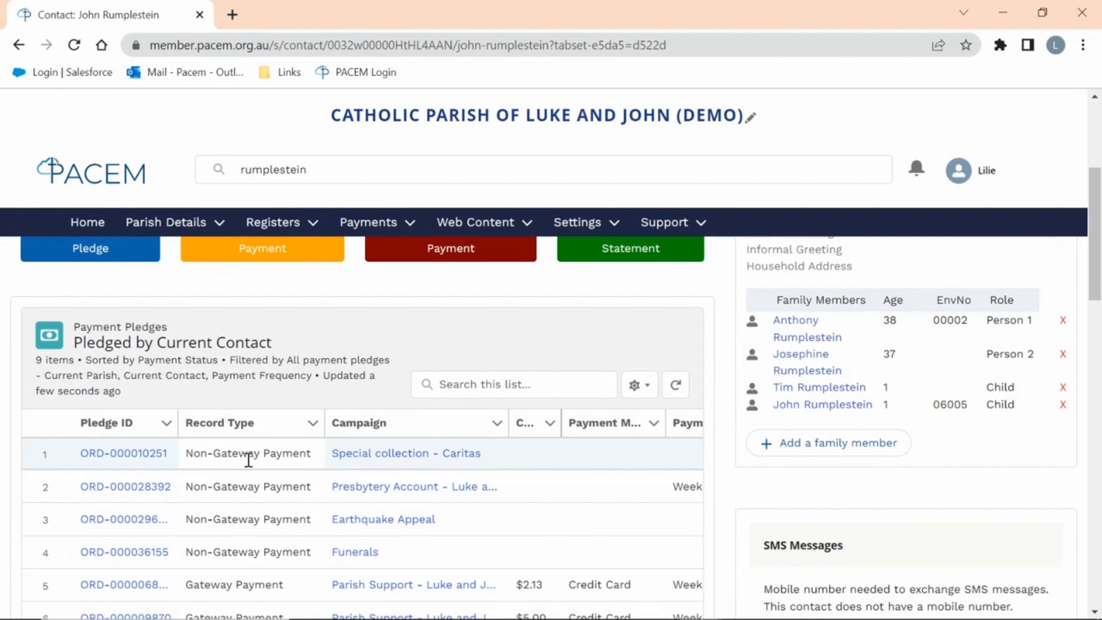
click(111, 487)
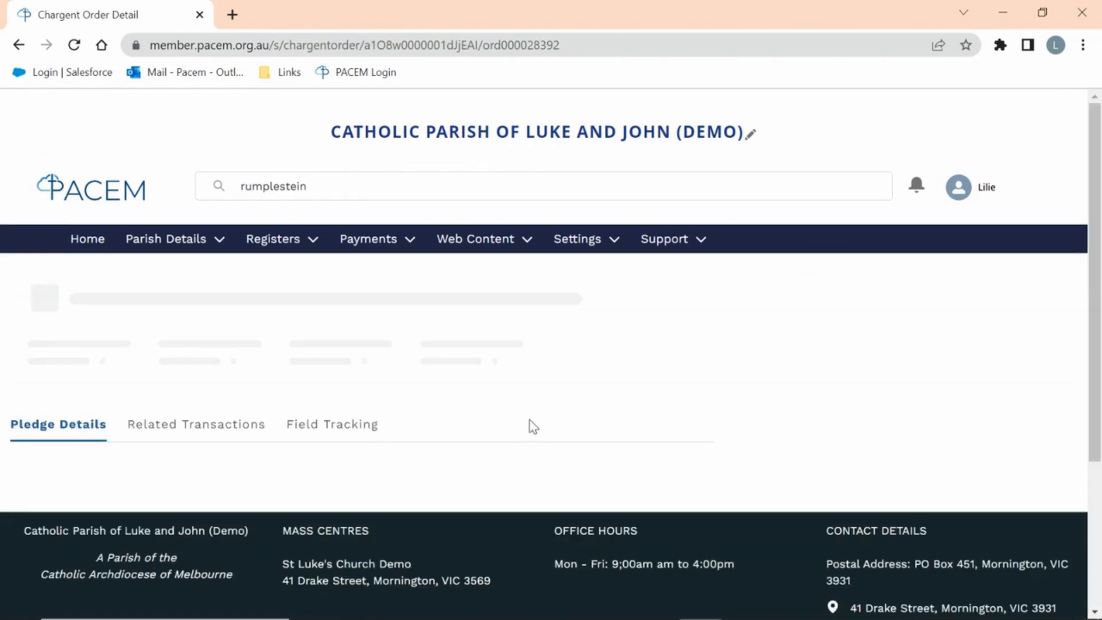
scroll(657, 402, down, 4)
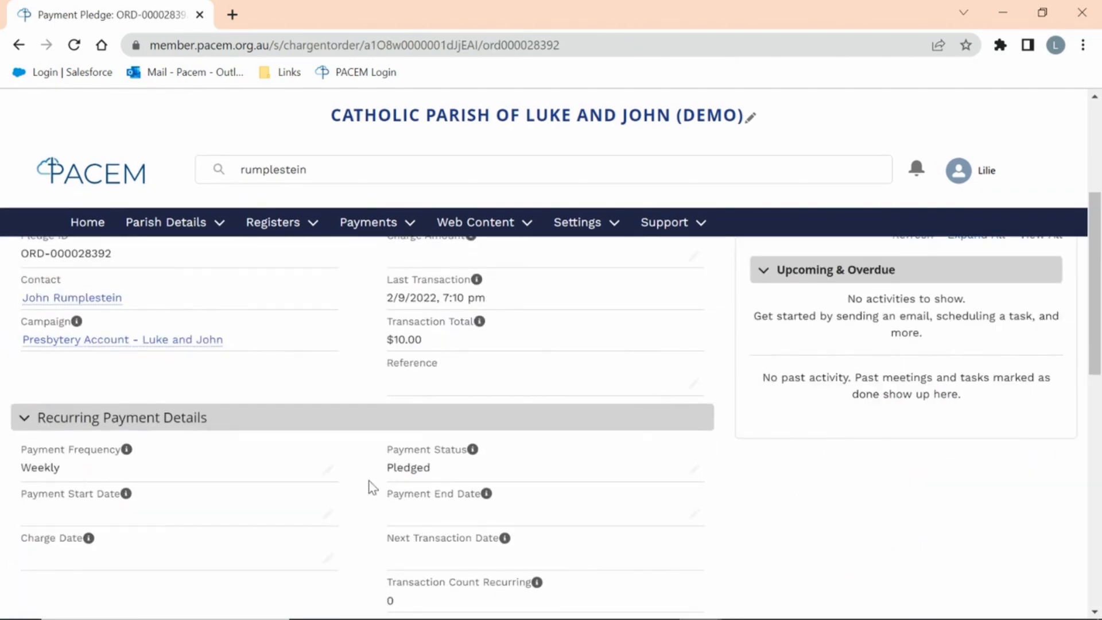
click(693, 469)
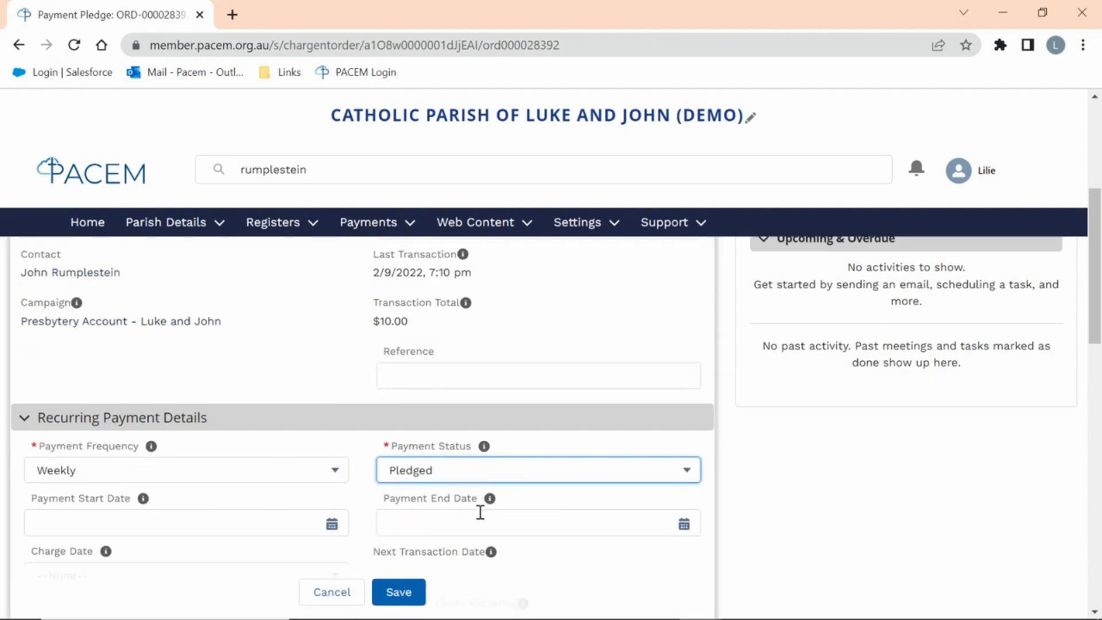
click(439, 477)
click(436, 533)
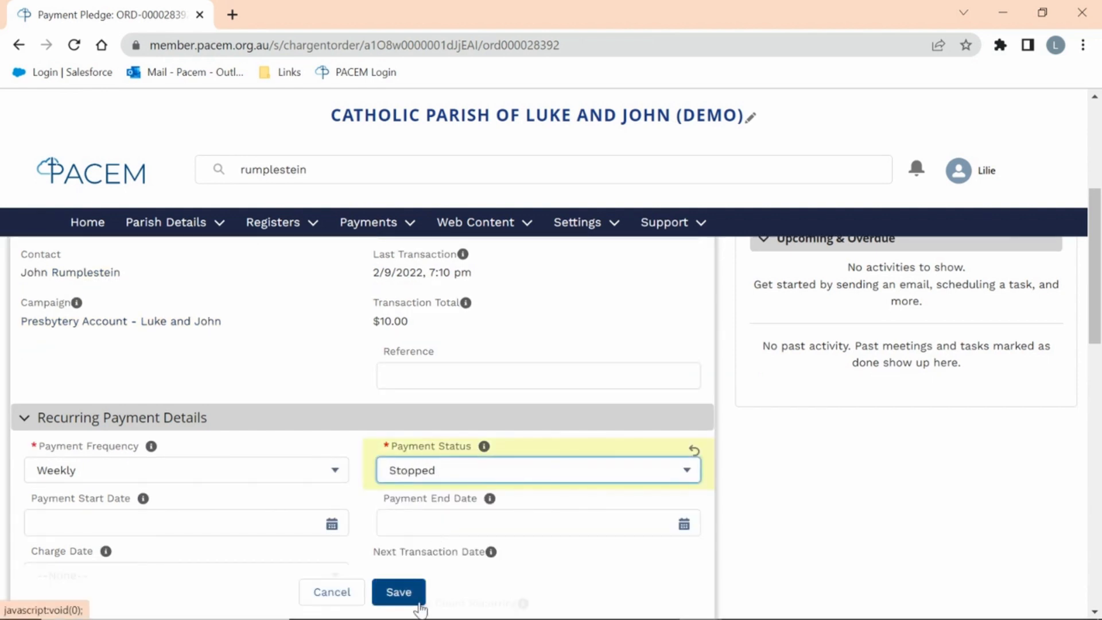
click(411, 600)
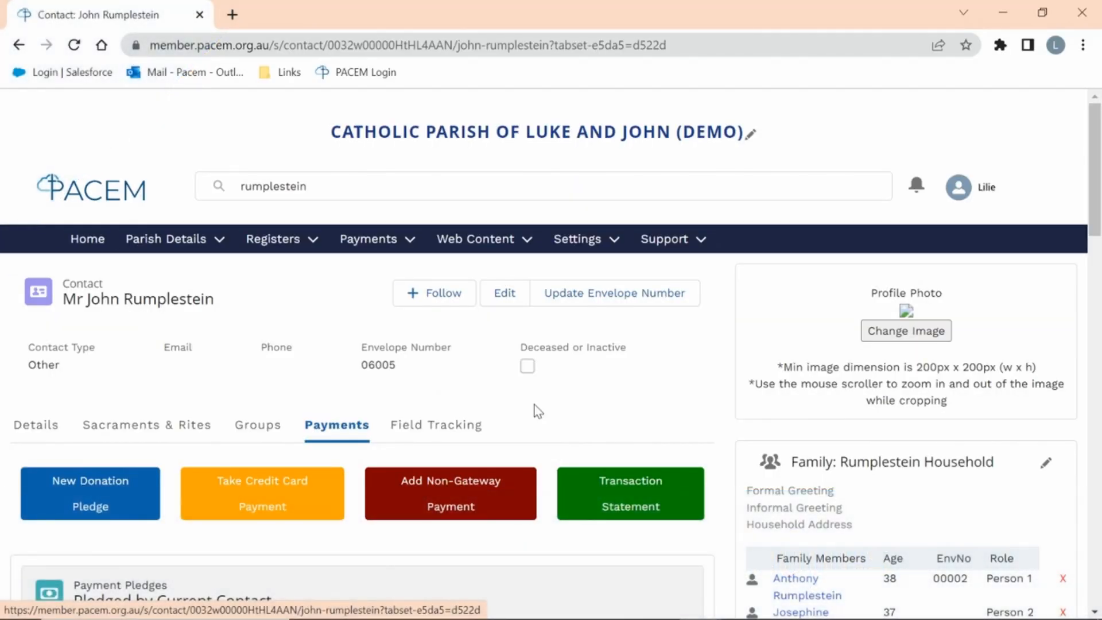
Open the contact's Presbytery Account pledge and set its charge amount to 10.00.
scroll(536, 410, down, 5)
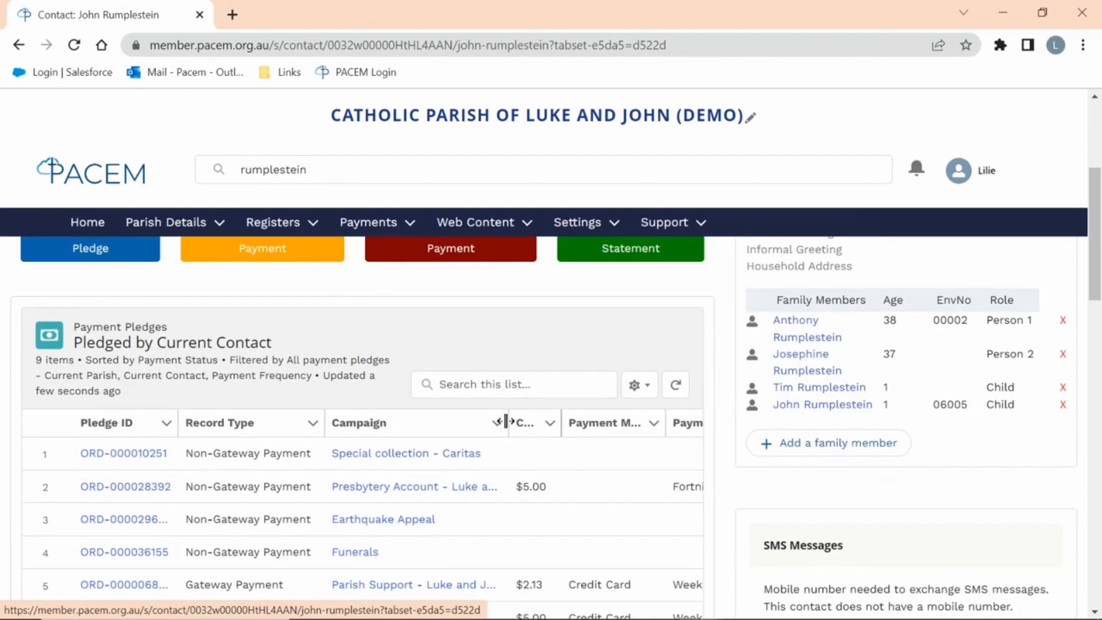
click(126, 489)
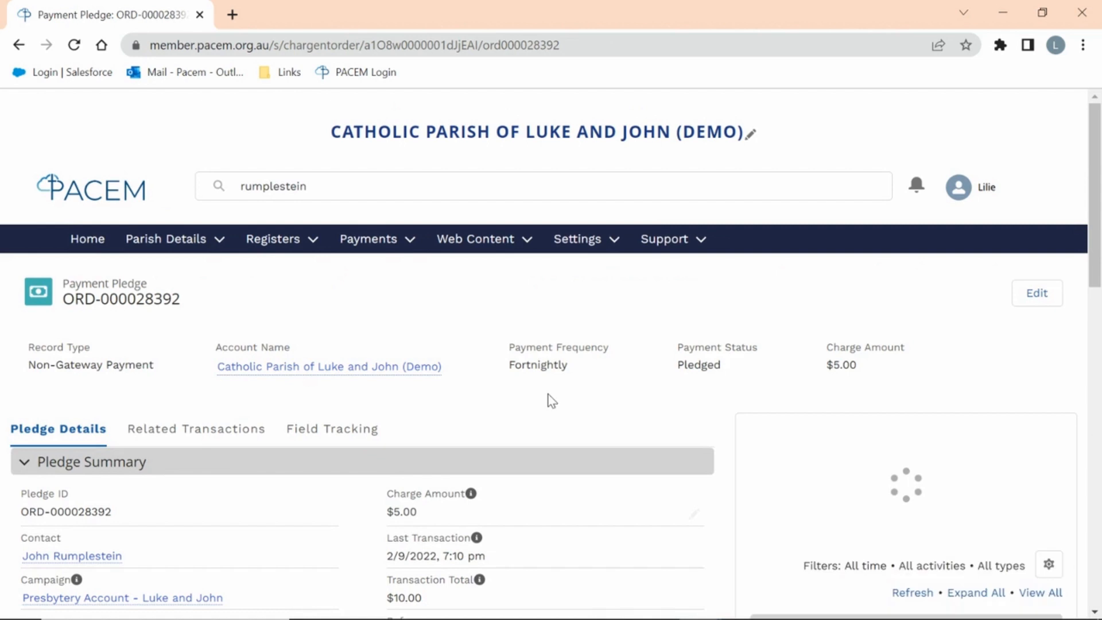
scroll(549, 397, down, 2)
scroll(554, 395, down, 2)
click(694, 345)
drag(466, 330, 337, 342)
text(10.00)
Set the Presbytery Account pledge's payment frequency to Monthly and save the changes.
scroll(101, 445, down, 2)
scroll(132, 439, down, 2)
click(272, 317)
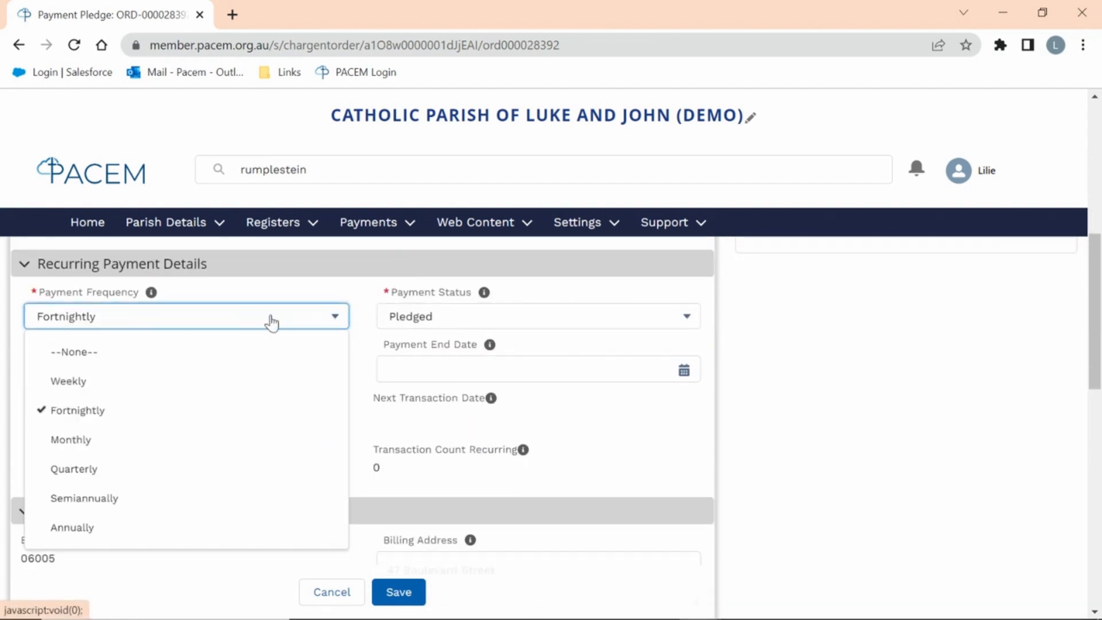
click(96, 440)
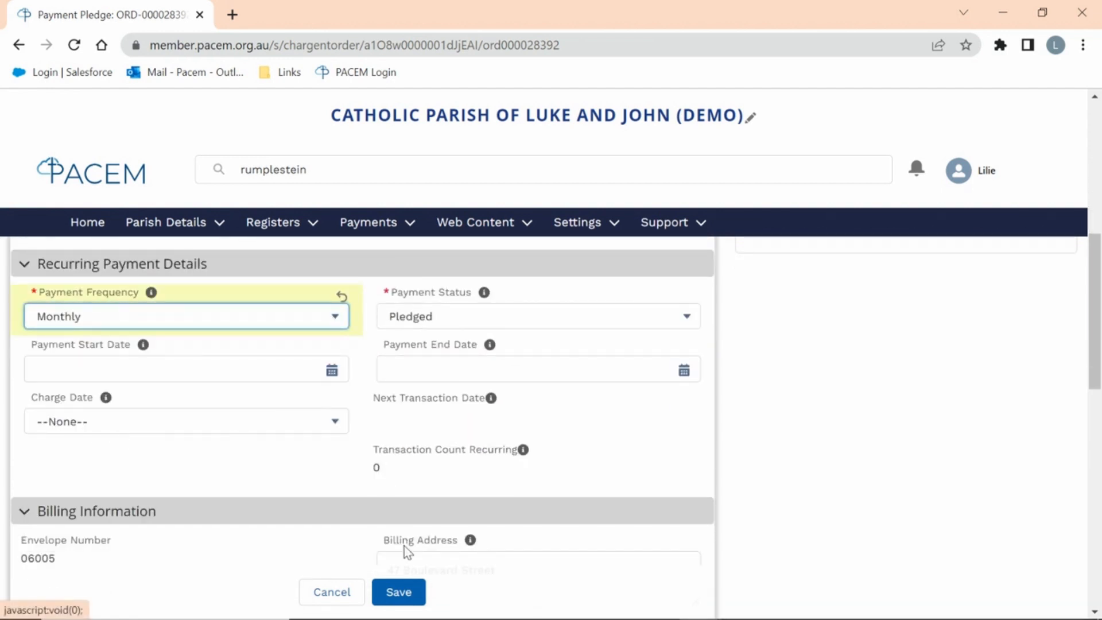
click(396, 592)
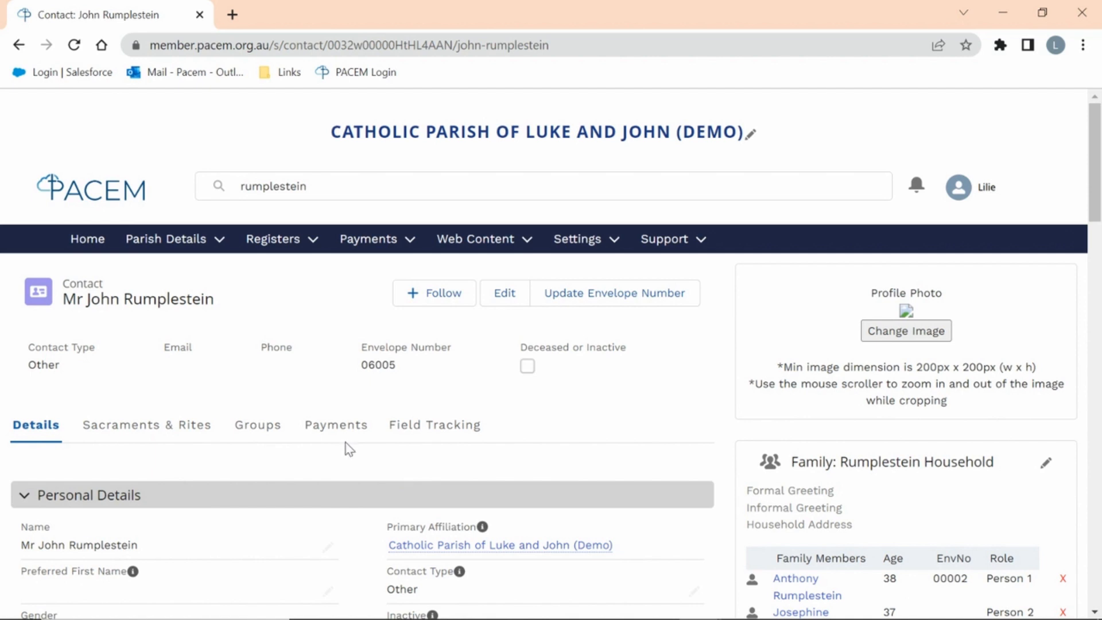
Open the contact's Parish Support gateway pledge that is paid from a bank account.
click(319, 431)
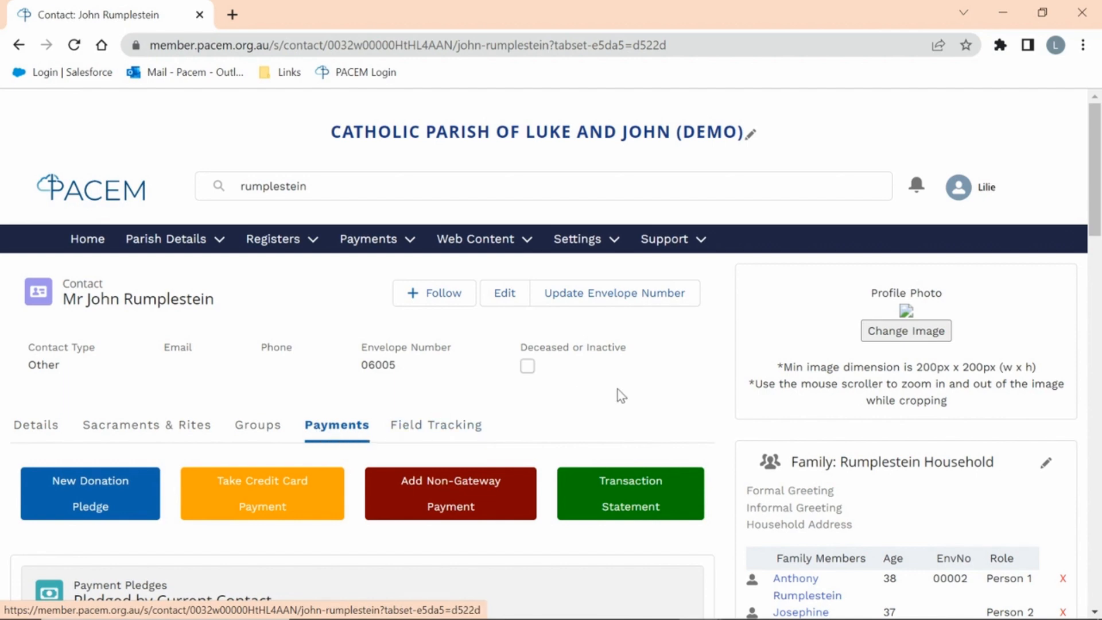
scroll(617, 390, down, 3)
scroll(617, 390, down, 4)
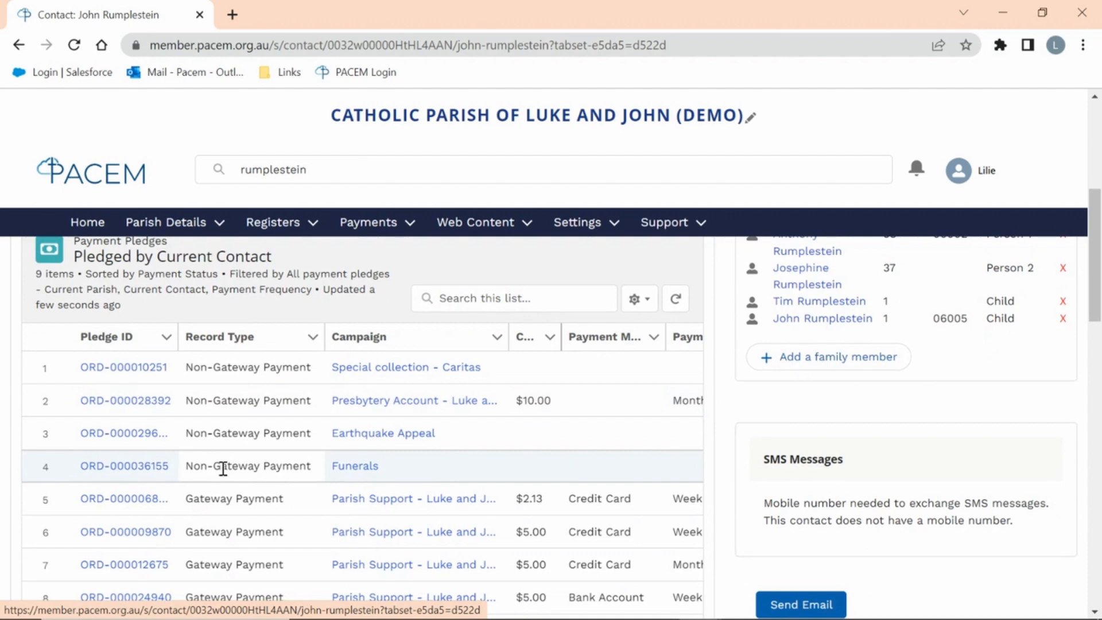
scroll(222, 469, down, 2)
click(147, 519)
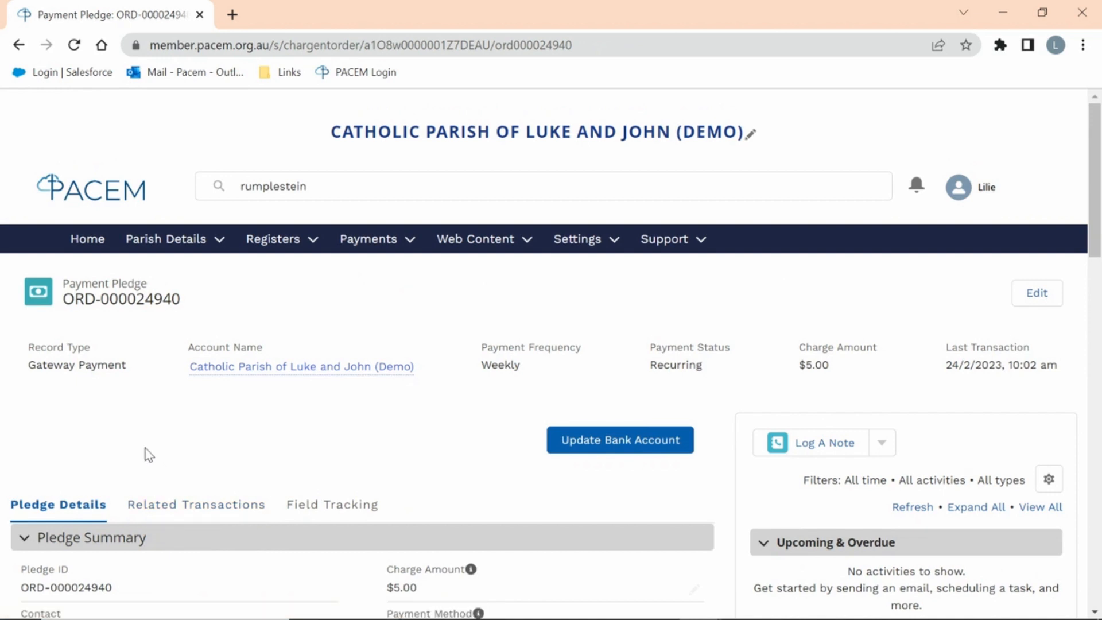
Set the bank account pledge's charge amount to 20 in its pledge summary.
scroll(149, 455, down, 2)
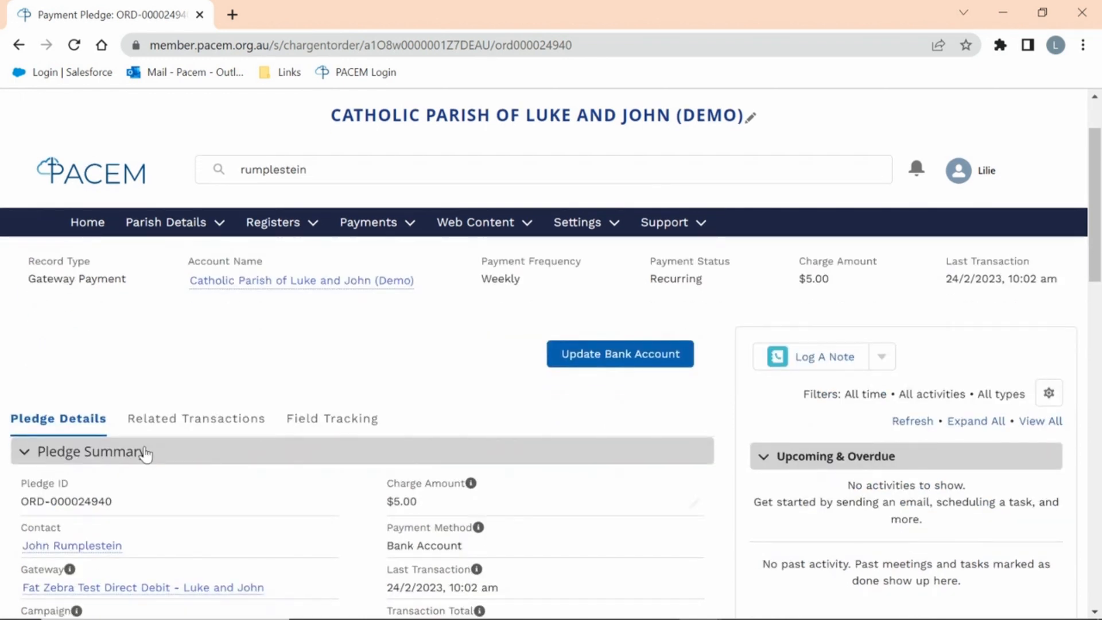
scroll(146, 452, down, 1)
scroll(143, 450, up, 1)
click(683, 504)
drag(455, 507, 315, 504)
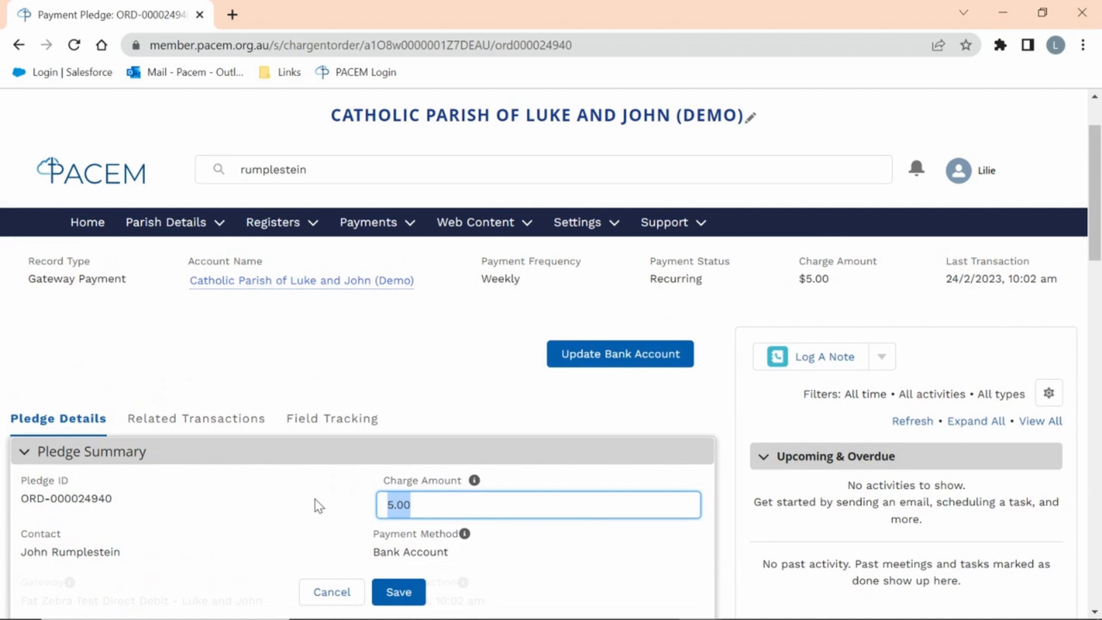
text(20)
Set the bank account pledge's payment frequency to Monthly.
scroll(339, 413, down, 2)
scroll(343, 410, down, 5)
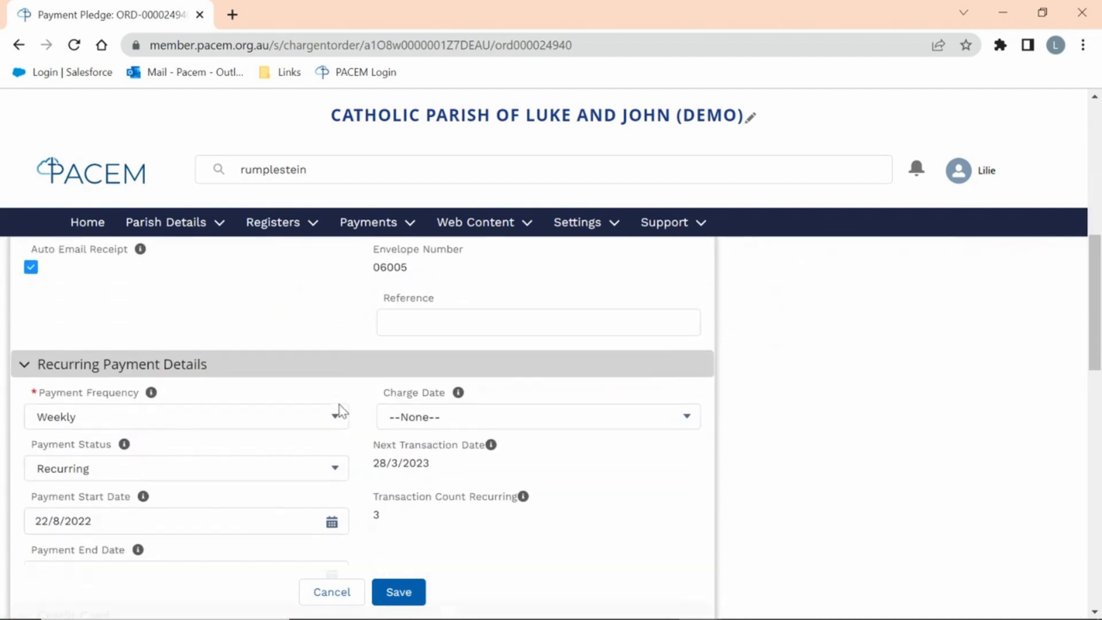
click(337, 422)
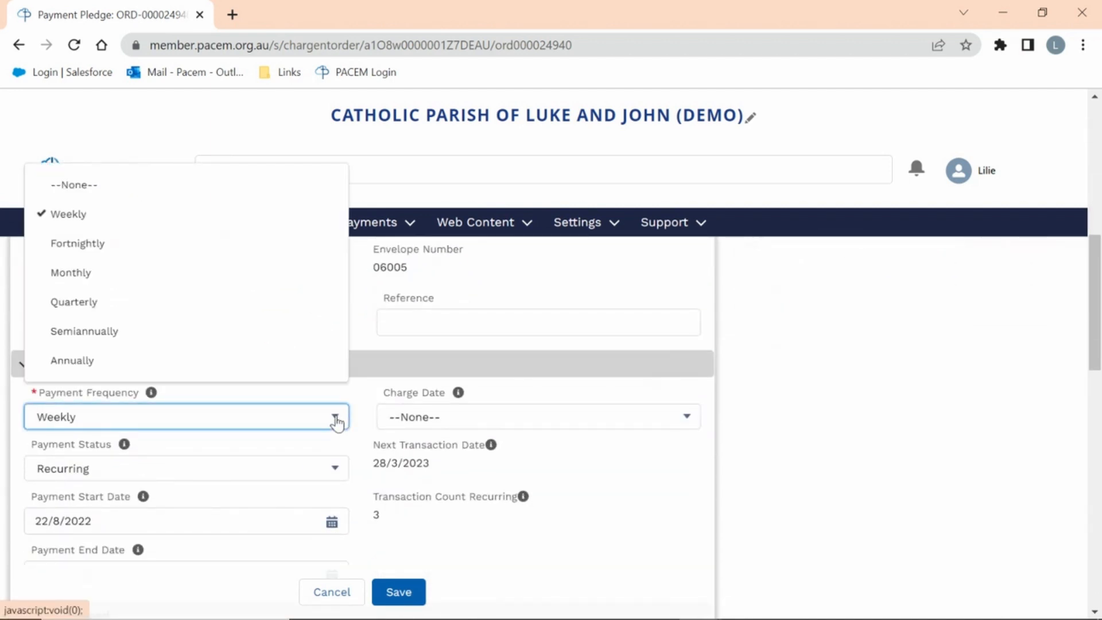
click(95, 281)
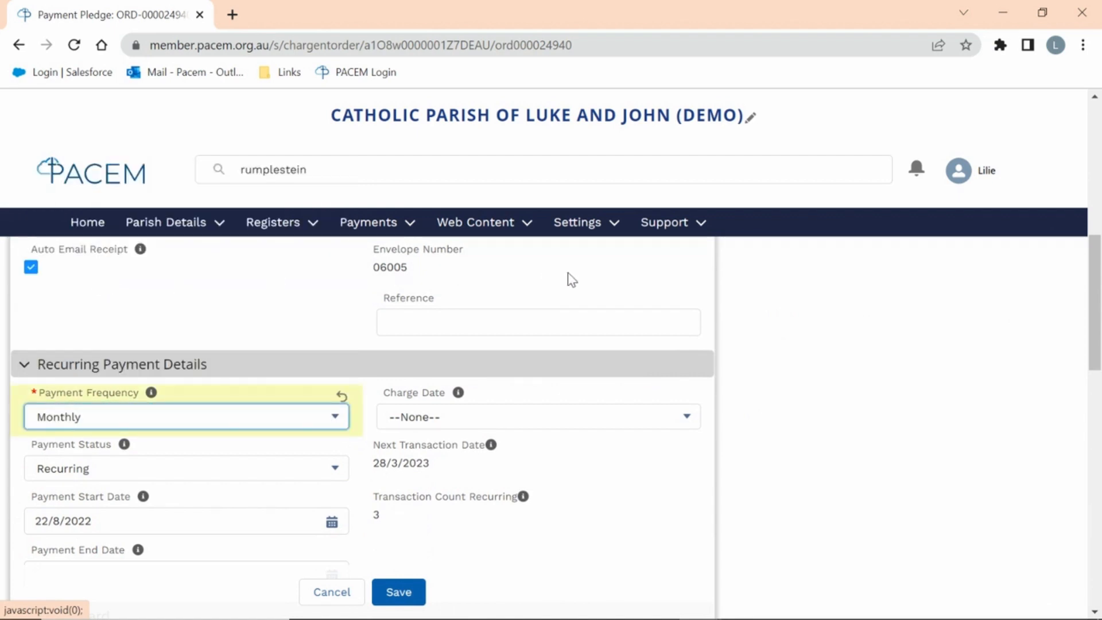
Set the bank account pledge's payment start date to 5/4/2023 and save the changes.
scroll(567, 272, down, 3)
scroll(568, 278, down, 1)
scroll(569, 278, up, 1)
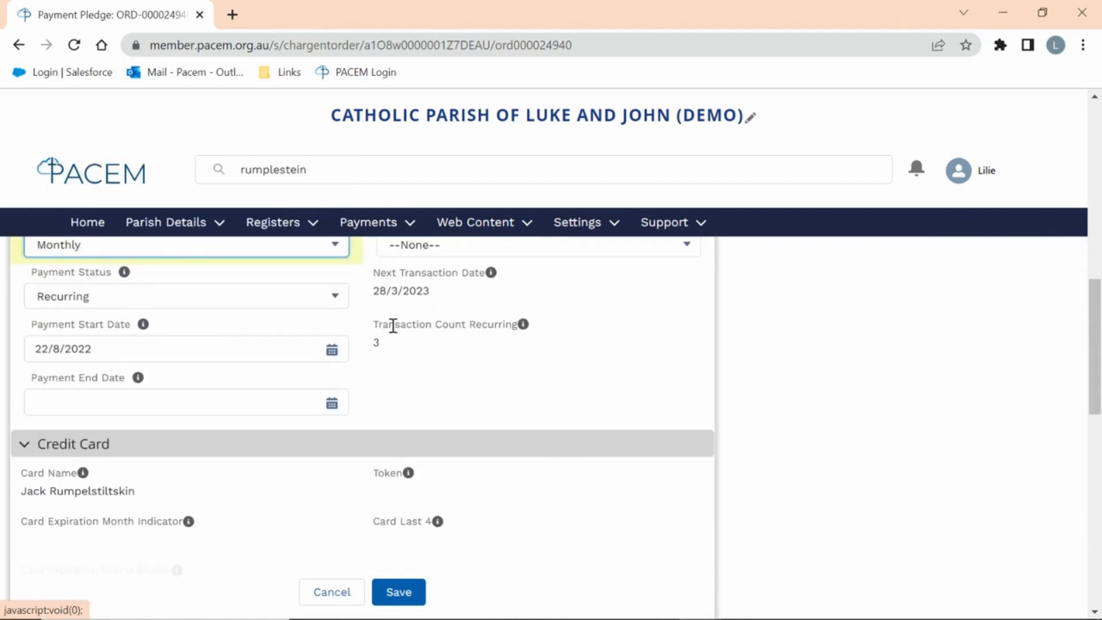
click(119, 353)
drag(119, 354, 2, 356)
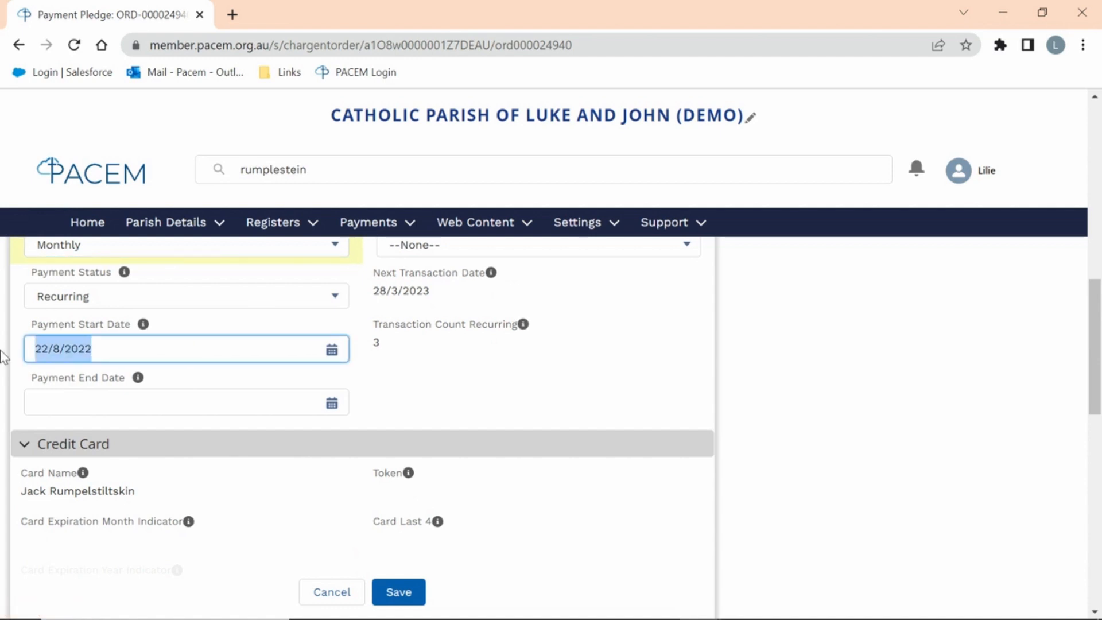
text(5/)
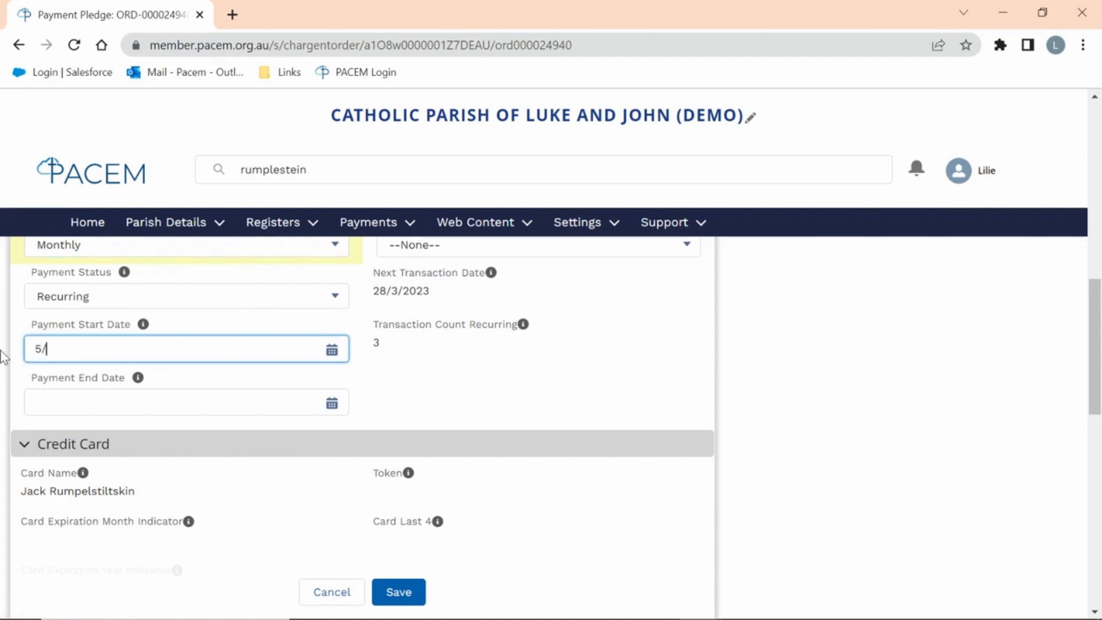
text(4/2023)
click(395, 591)
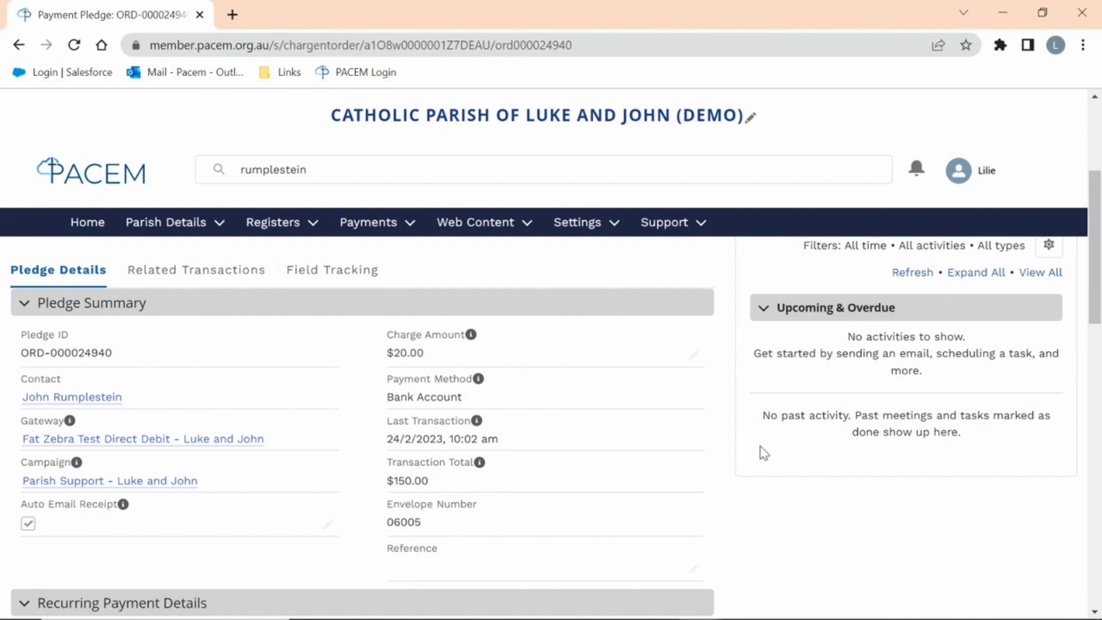
Check the saved pledge's recurring payment details and open the Payment Transactions List.
scroll(620, 424, down, 5)
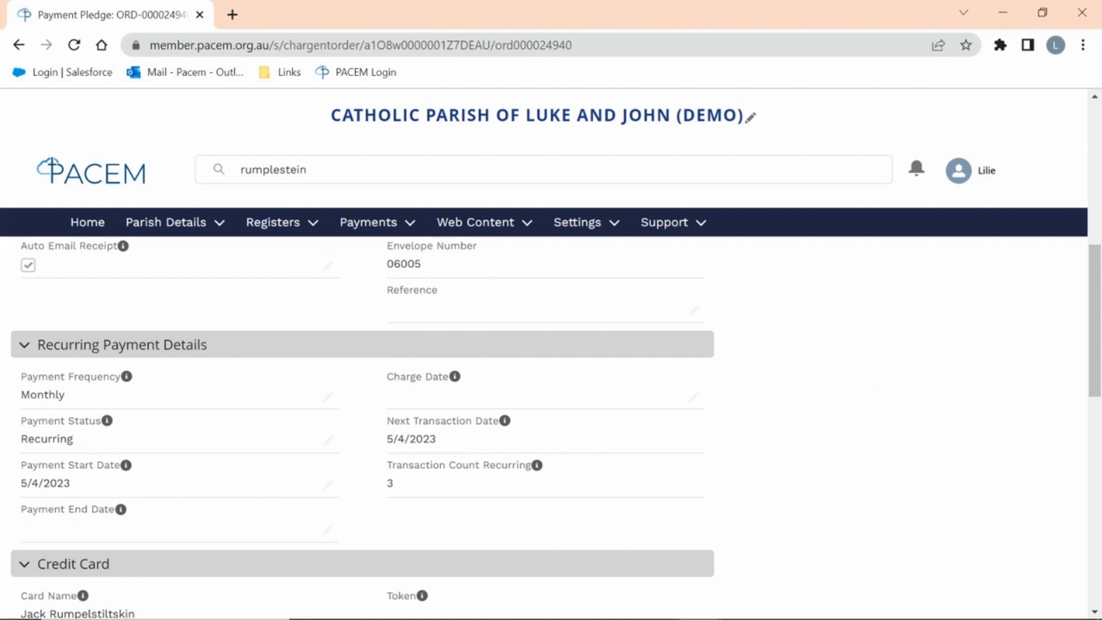
scroll(373, 367, up, 10)
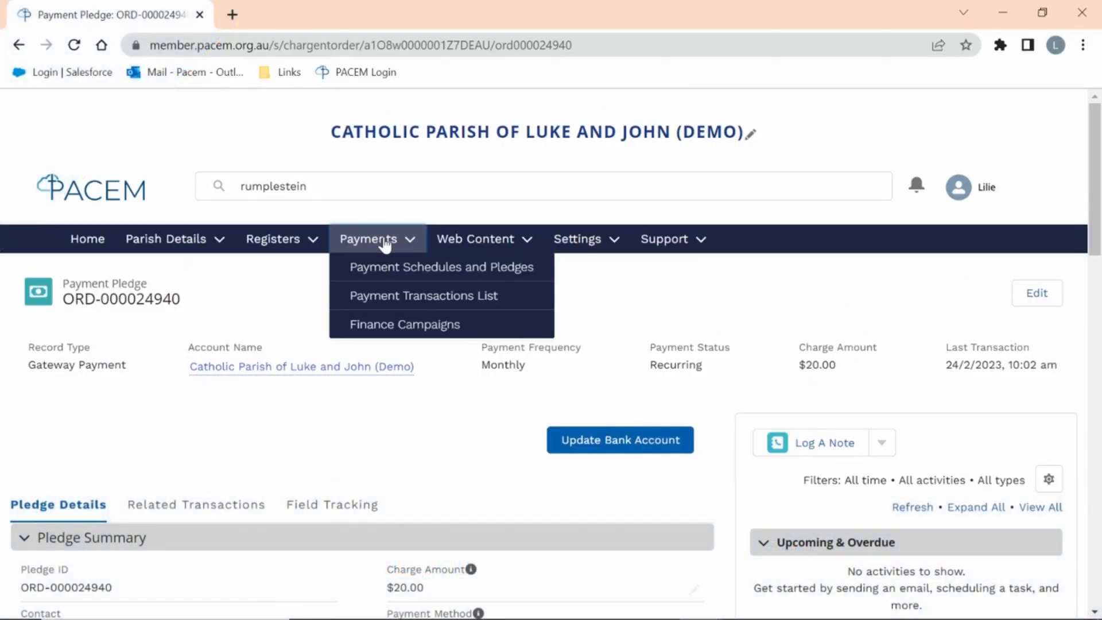
click(381, 294)
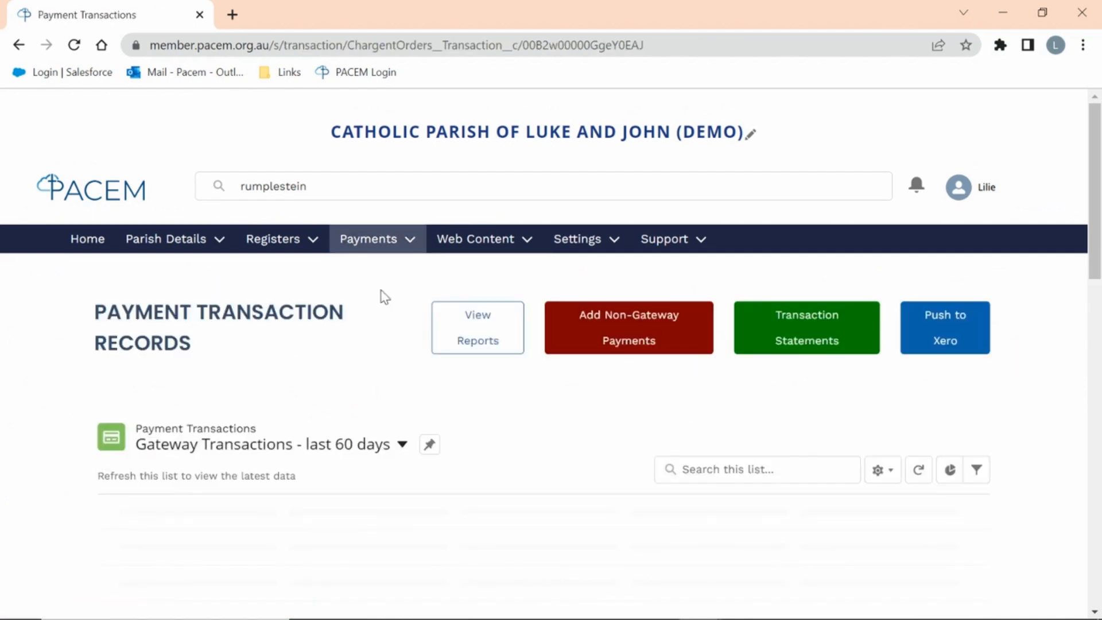